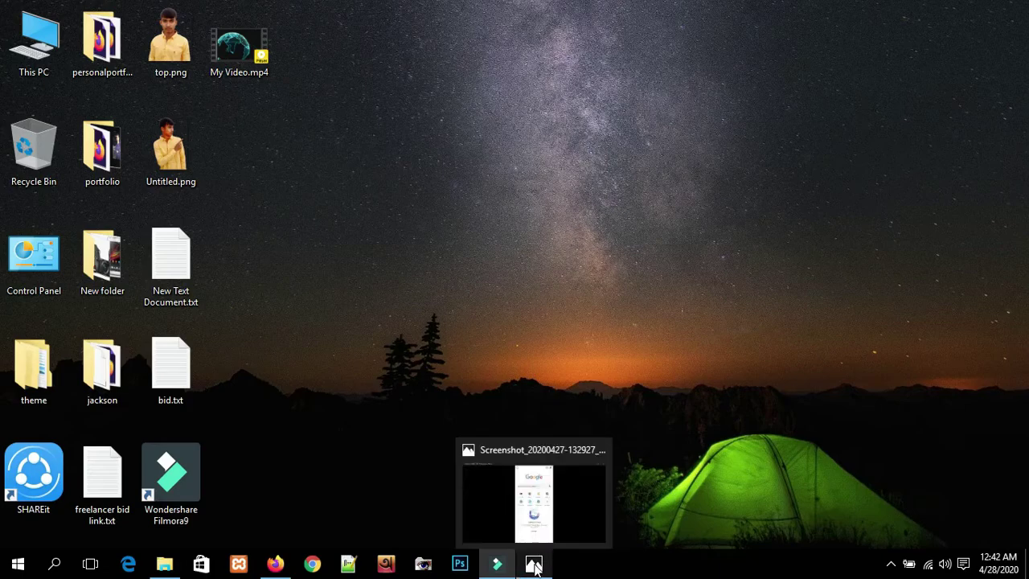
- Open the phone screenshot of the mobile browser full-screen in the Photos viewer
left_click(533, 567)
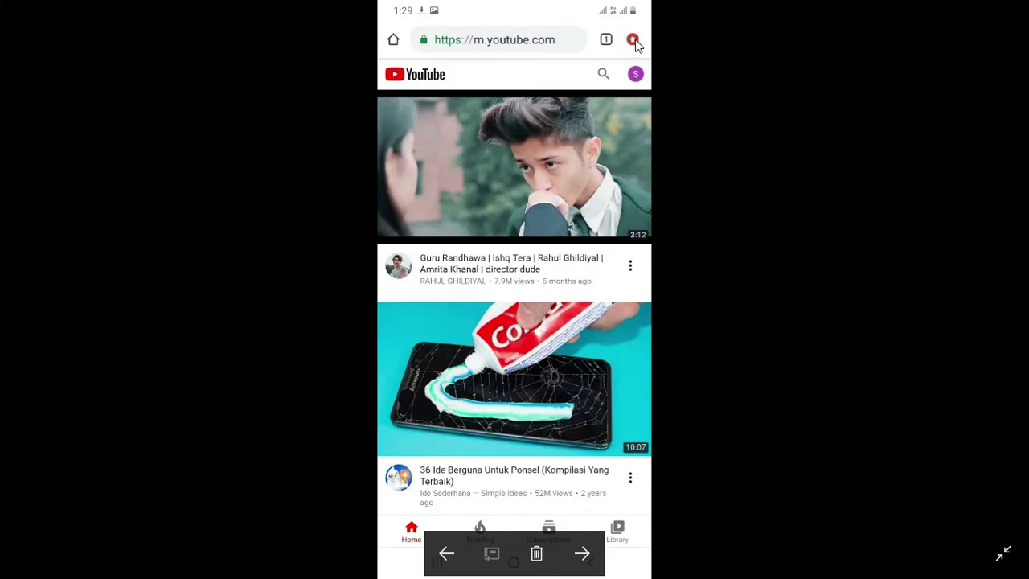
- Step through the screenshots of Chrome's menu and the Desktop site option, then close Photos
left_click(634, 40)
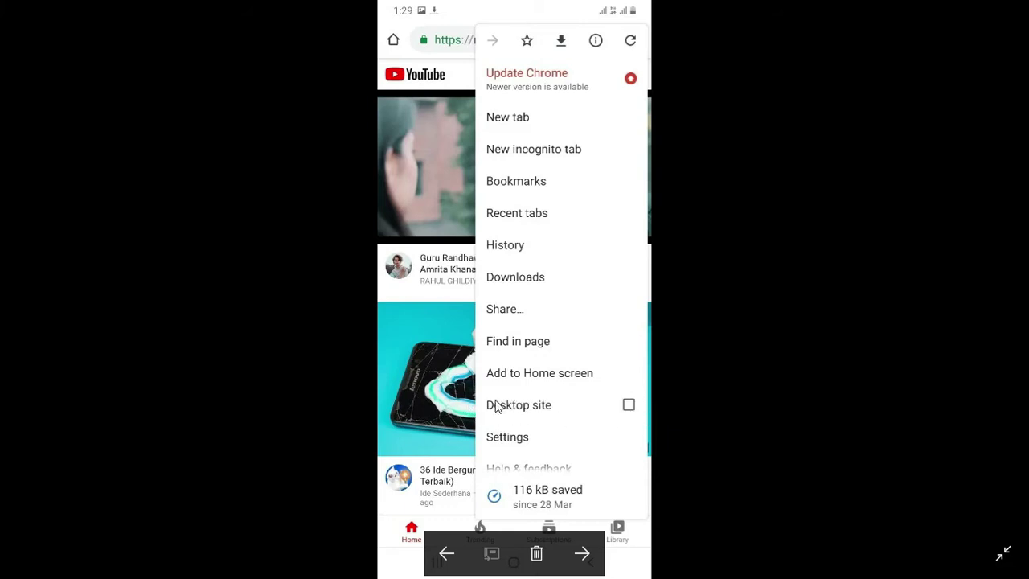
left_click(630, 406)
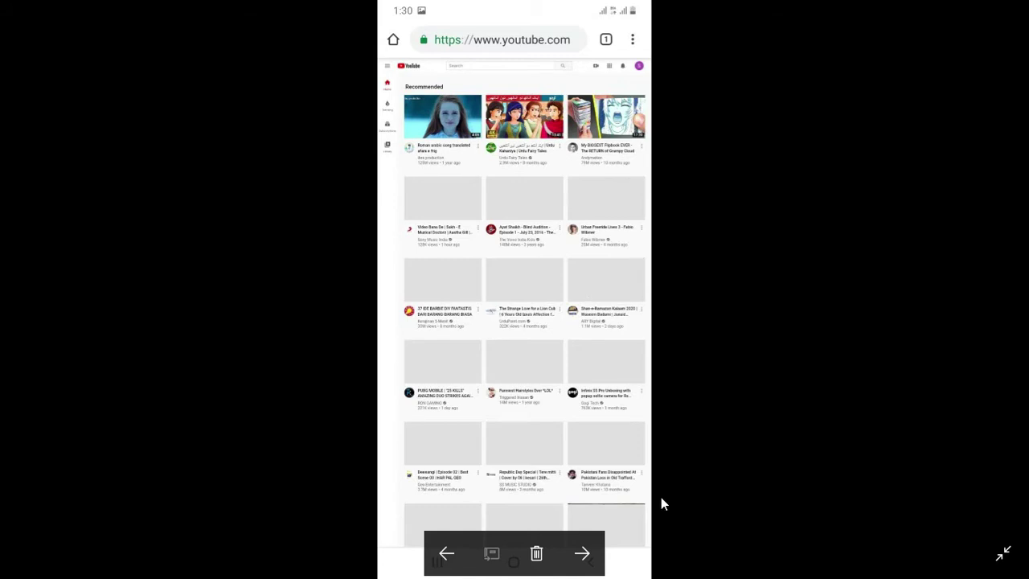
left_click(1015, 16)
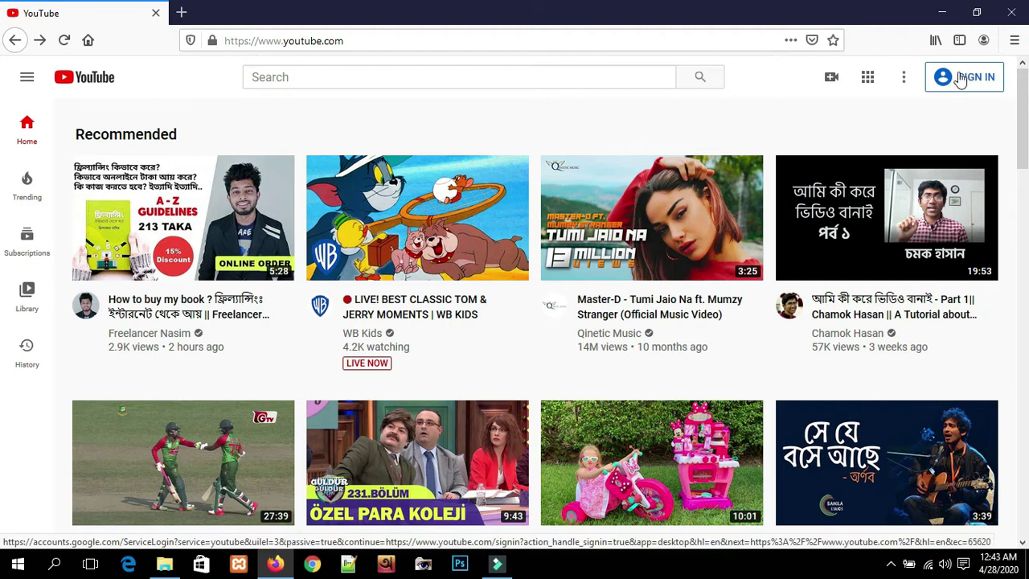
- Sign in to YouTube with the Google account's e-mail and password, declining Firefox's save-login prompt
left_click(961, 78)
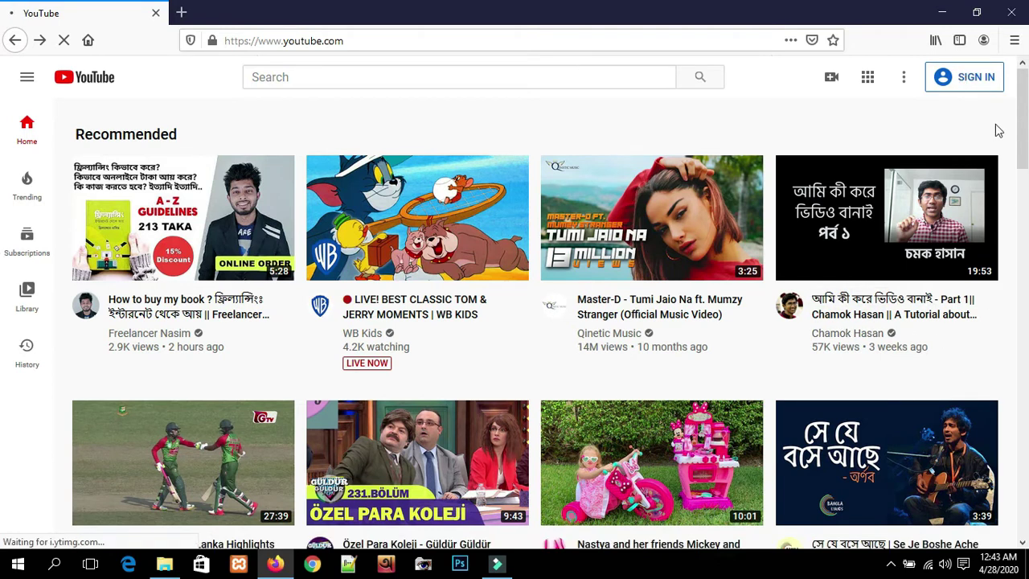
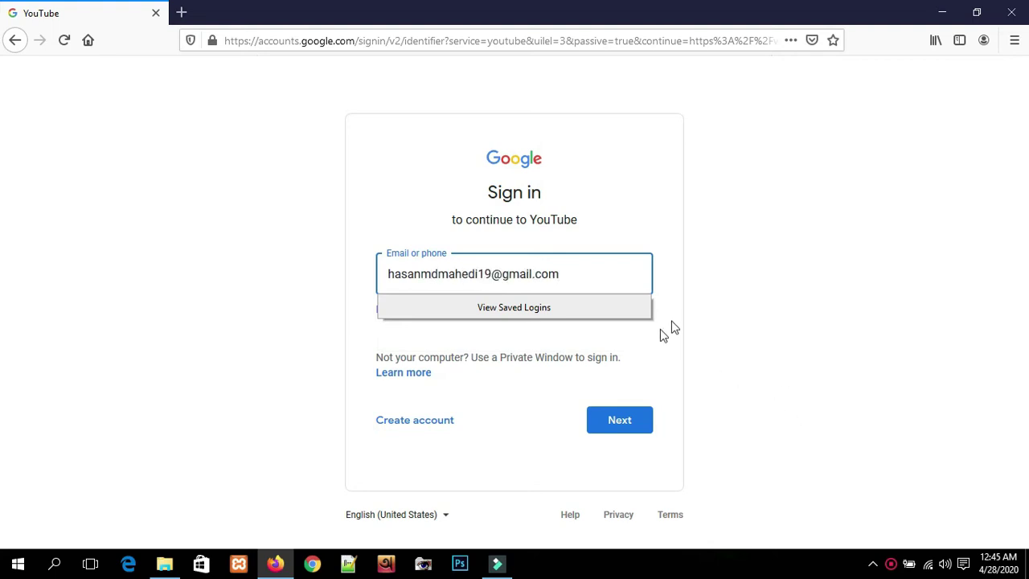
left_click(626, 419)
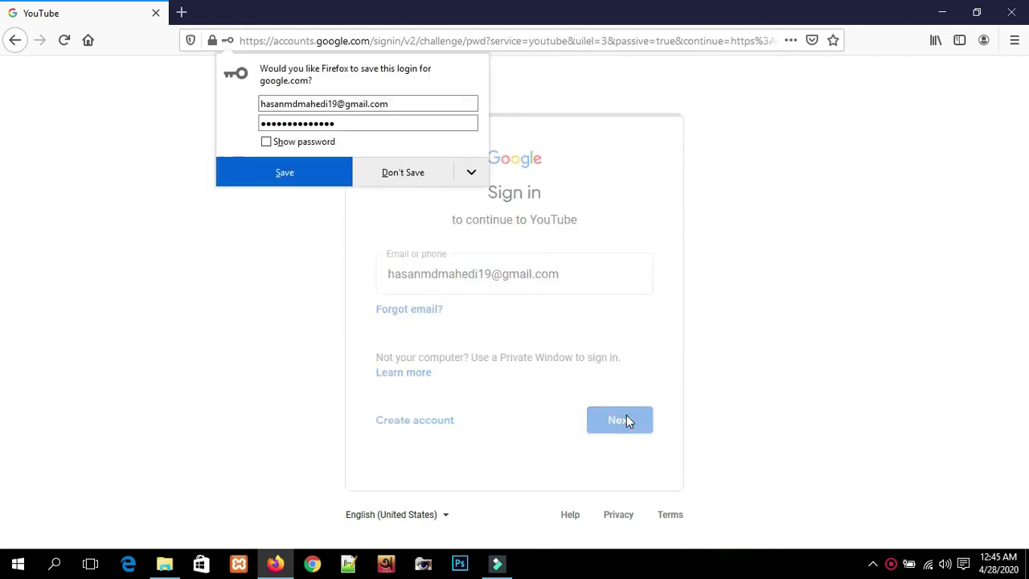
left_click(412, 182)
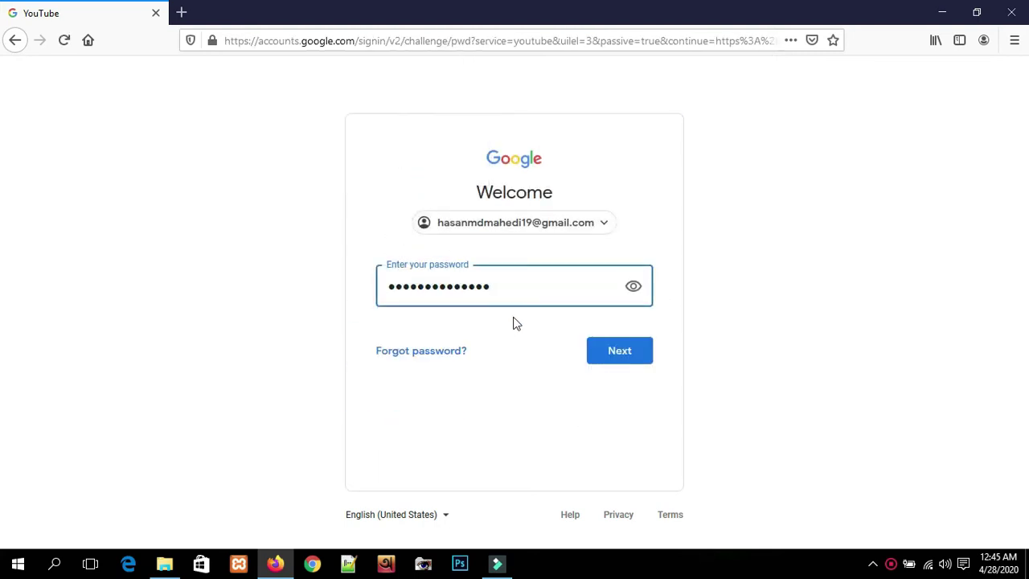
left_click(609, 356)
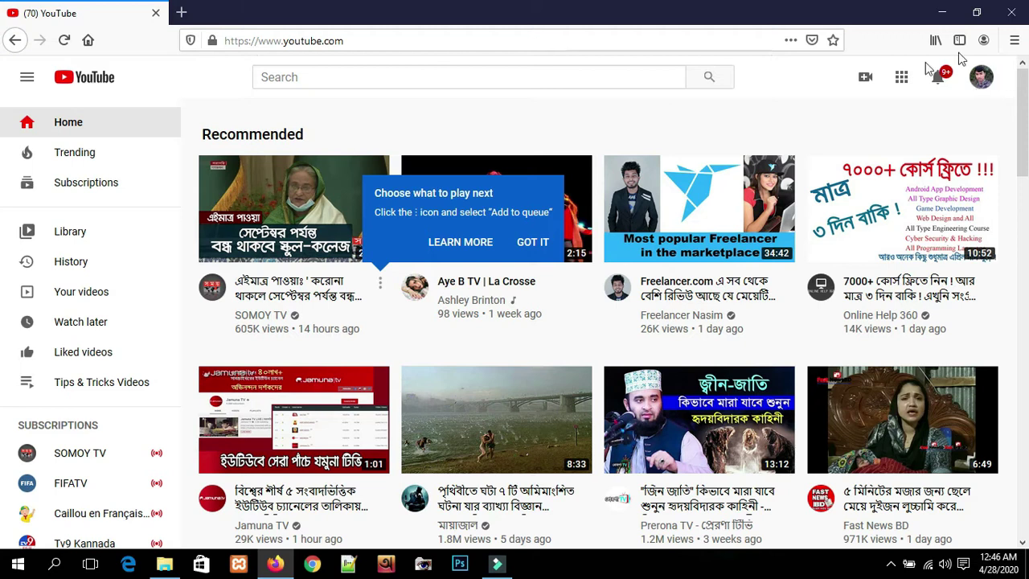
- Go to Your channel from the avatar menu and choose Upload video under Create
left_click(983, 78)
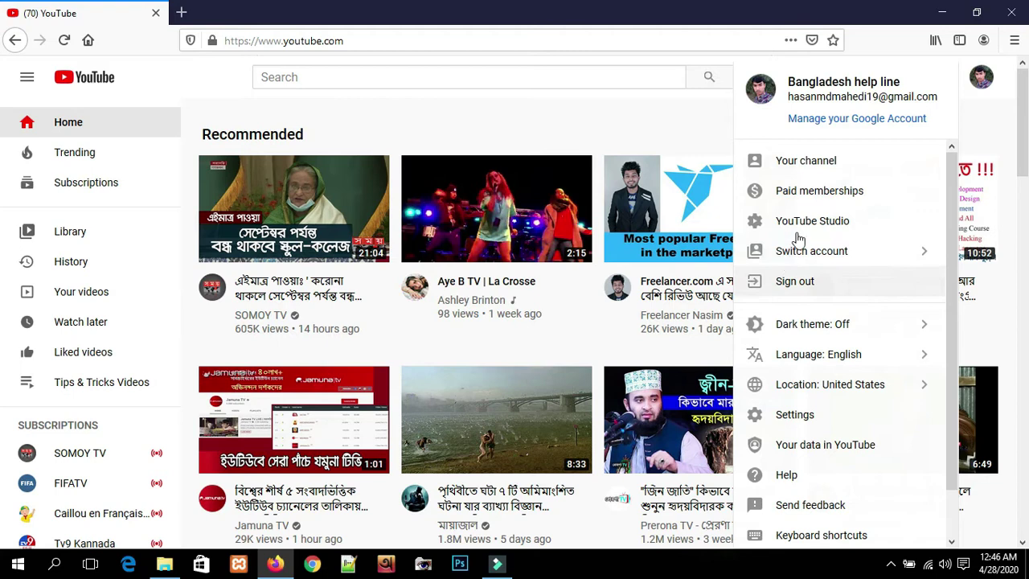
left_click(818, 164)
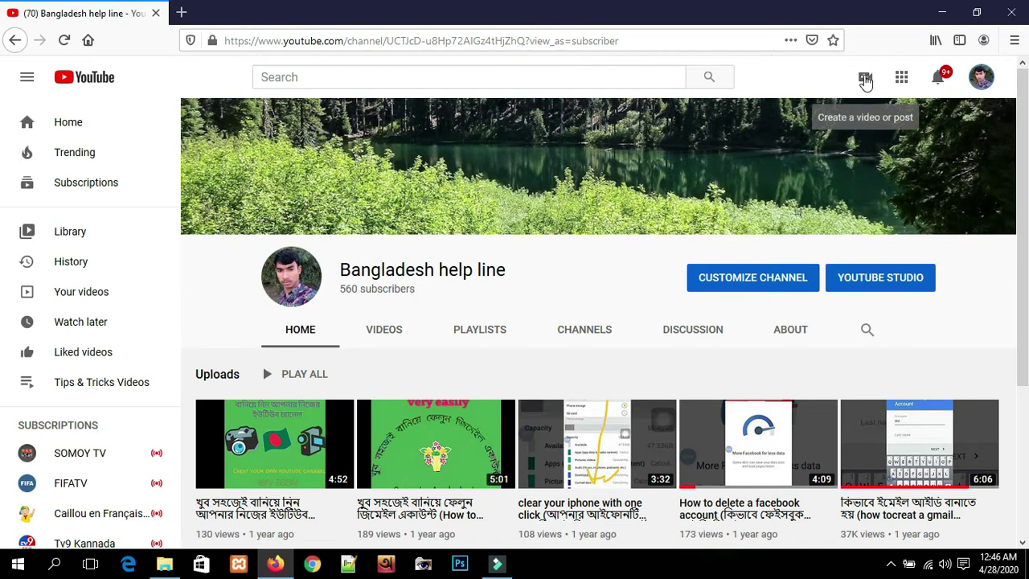
left_click(866, 80)
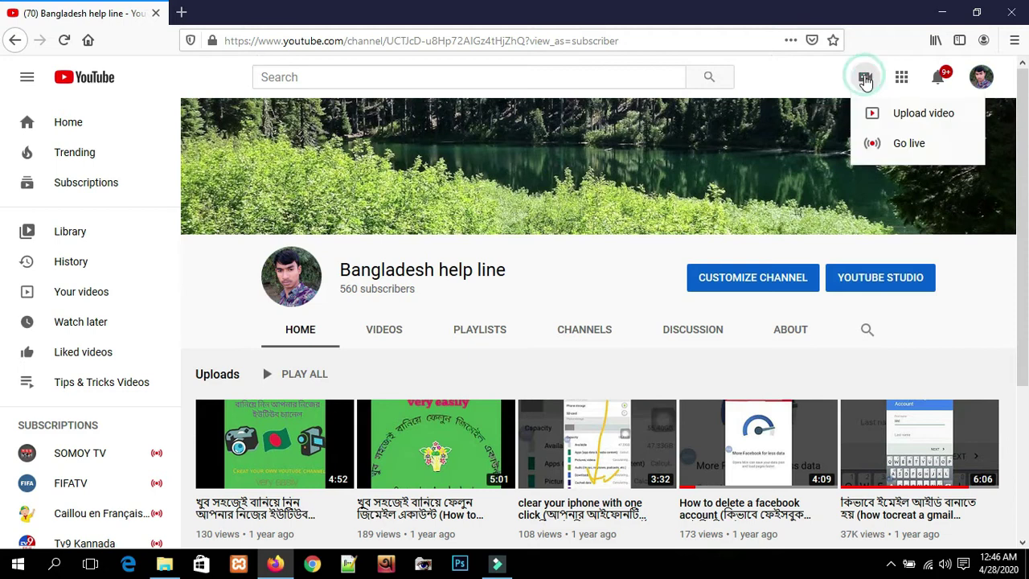
left_click(919, 114)
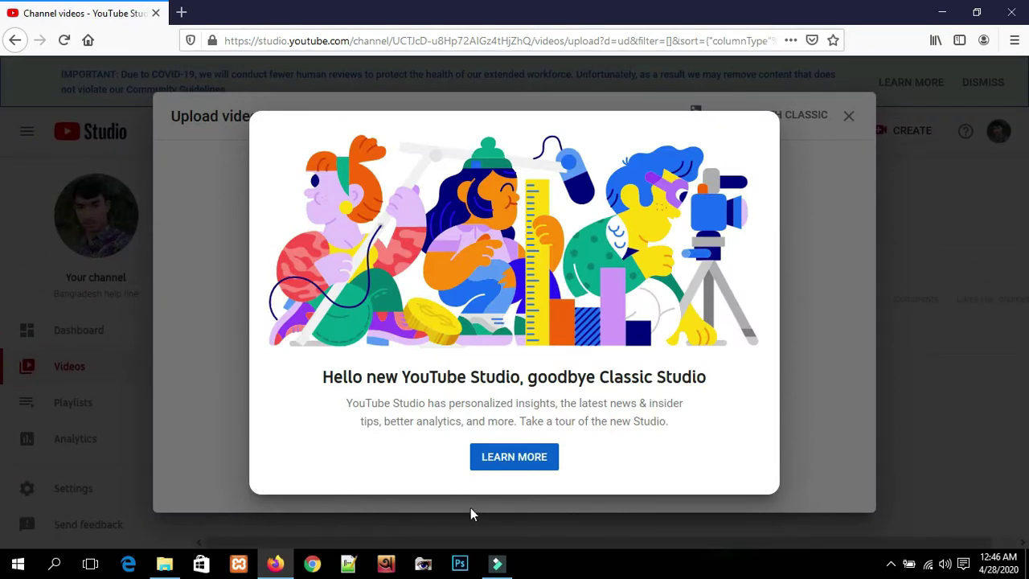
- Dismiss the new Studio welcome pop-up and upload My Video.mp4 from the Desktop
key("Escape")
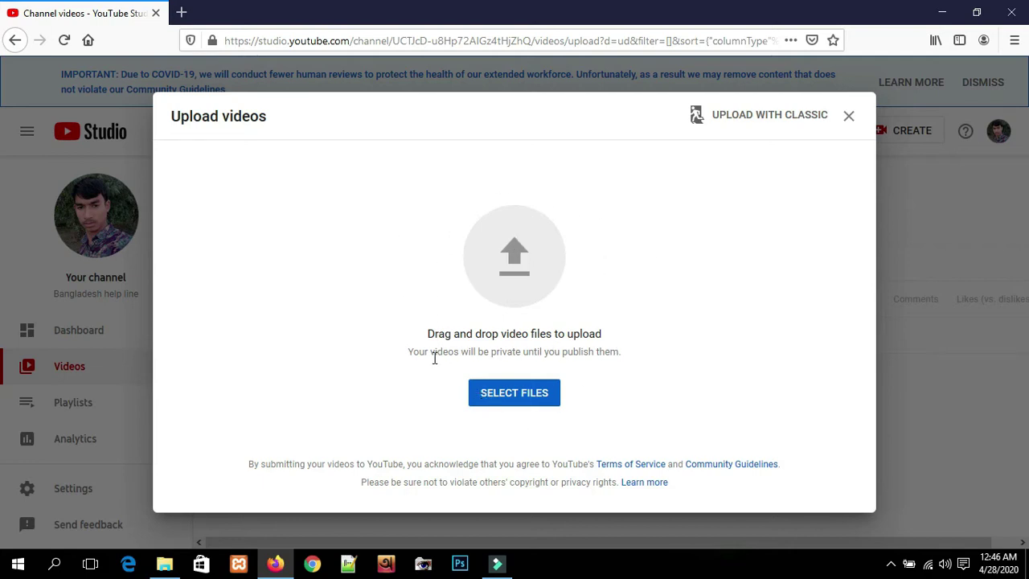
left_click(519, 400)
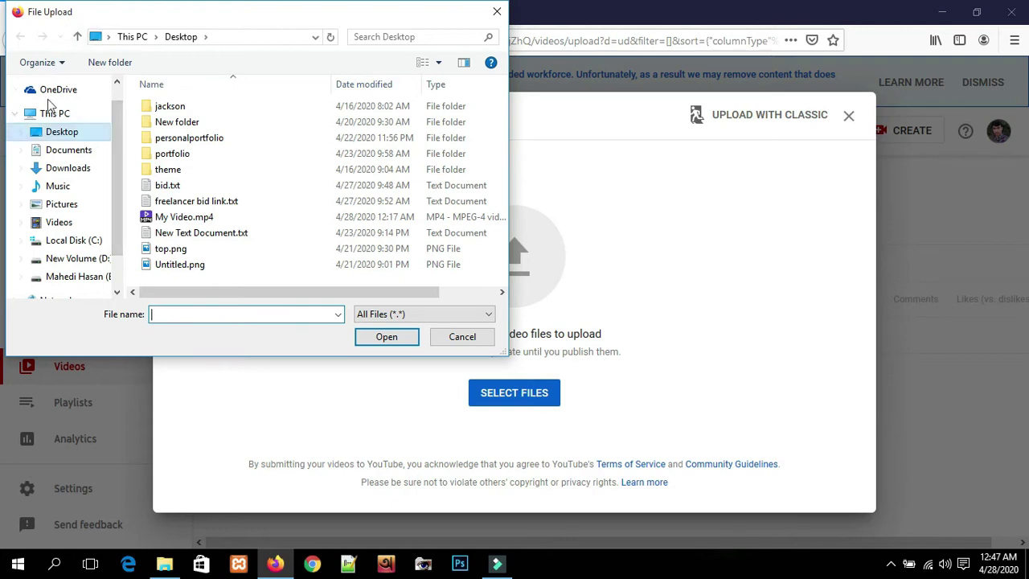
double_click(193, 218)
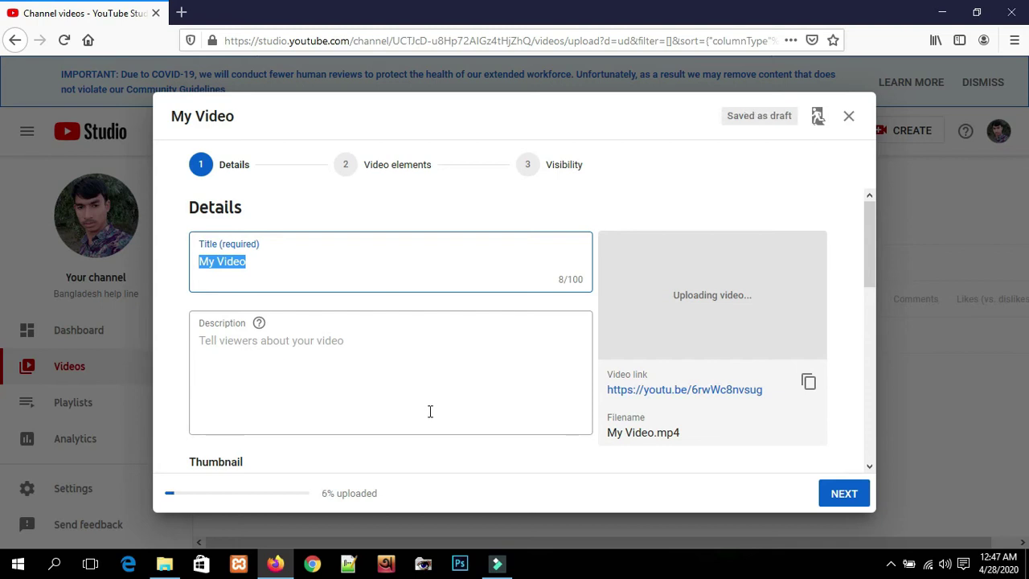
- Replace the title 'My Video' with 'Background video #Freelancer_' followed by the creator's name
left_click(268, 263)
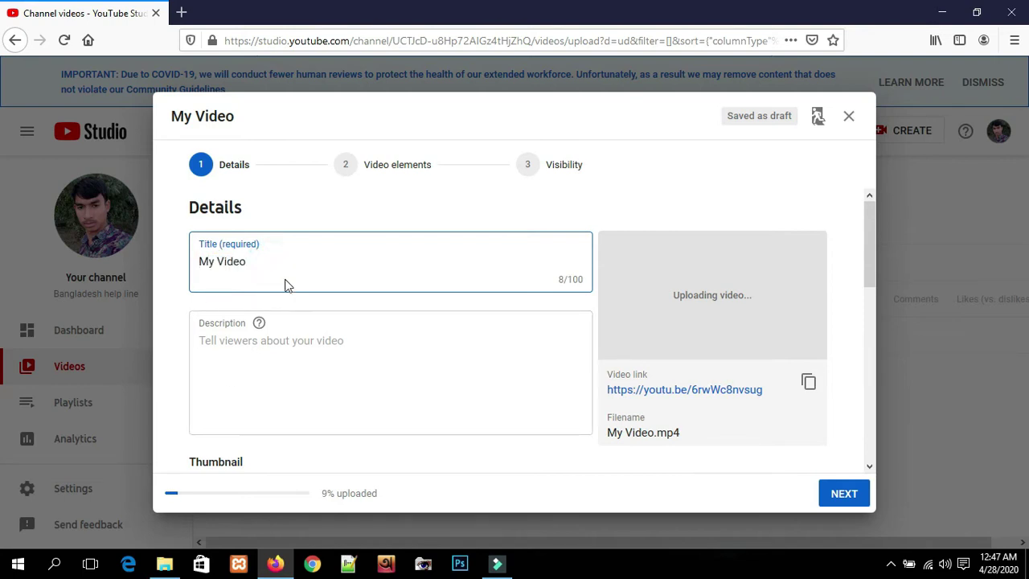
left_click_drag(274, 255, 176, 260)
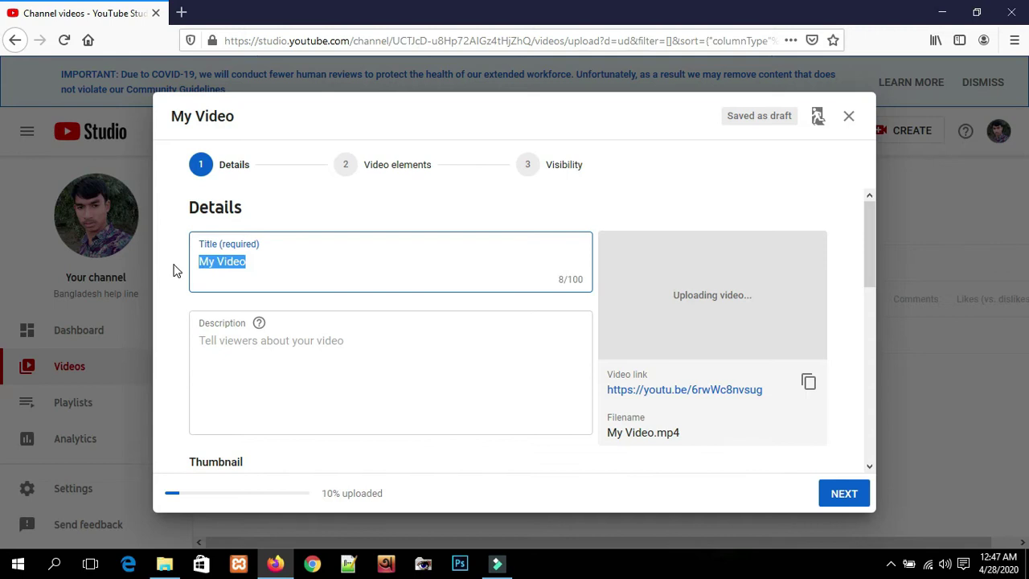
key("BackSpace")
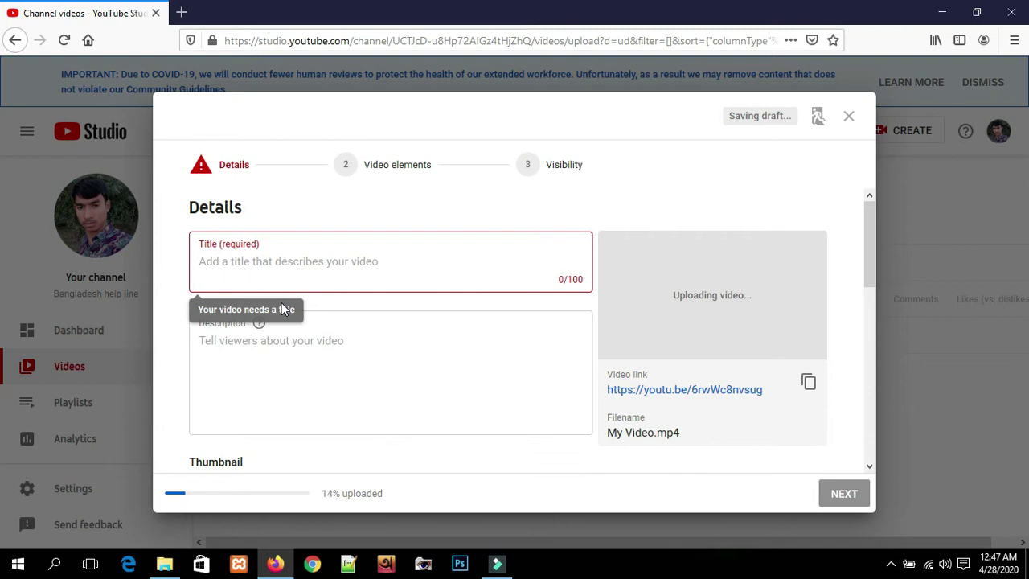
type("Background video")
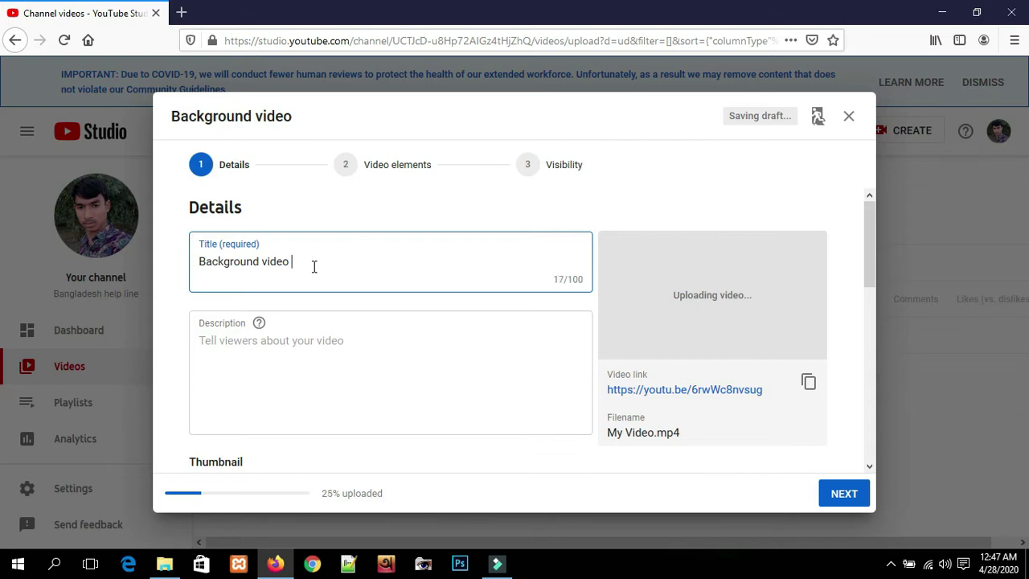
type(" #Freelancer")
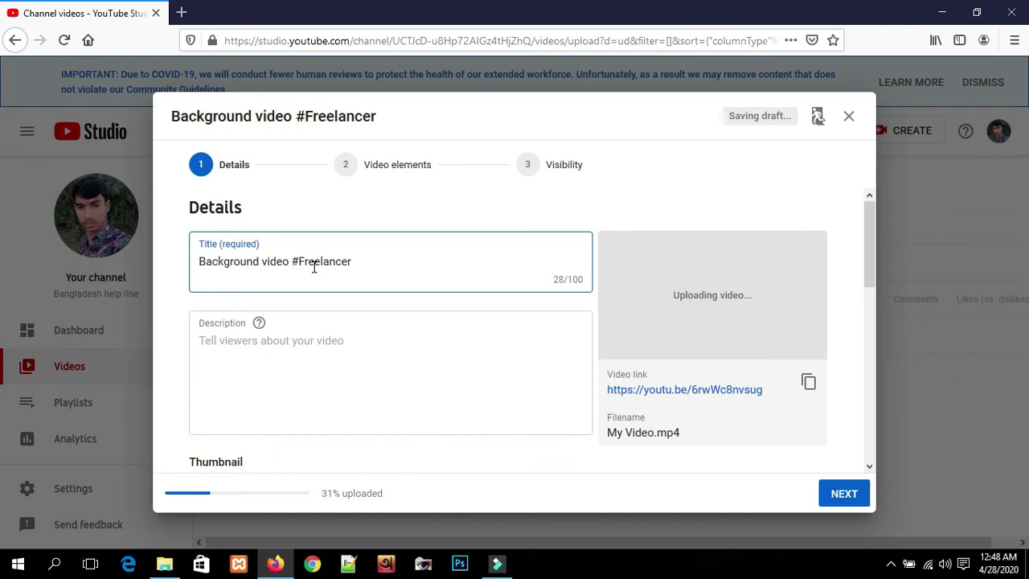
type("_")
type("M")
type("ha")
key("BackSpace")
key("BackSpace")
type("aheid")
key("BackSpace")
key("BackSpace")
type("di")
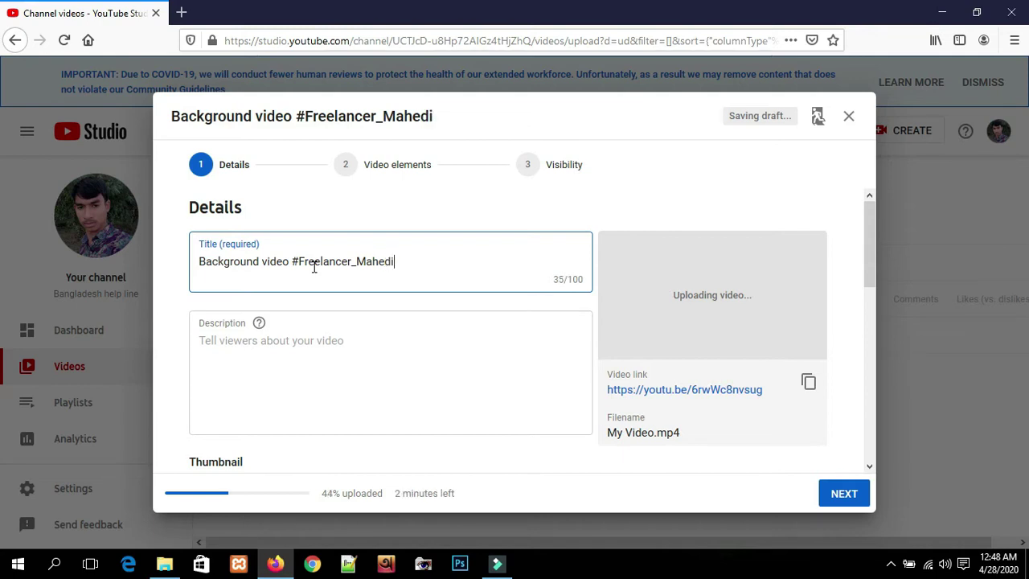
type("_")
type("adjf")
key("BackSpace")
key("BackSpace")
key("BackSpace")
key("BackSpace")
key("BackSpace")
key("BackSpace")
type("i")
left_click_drag(411, 257, 156, 260)
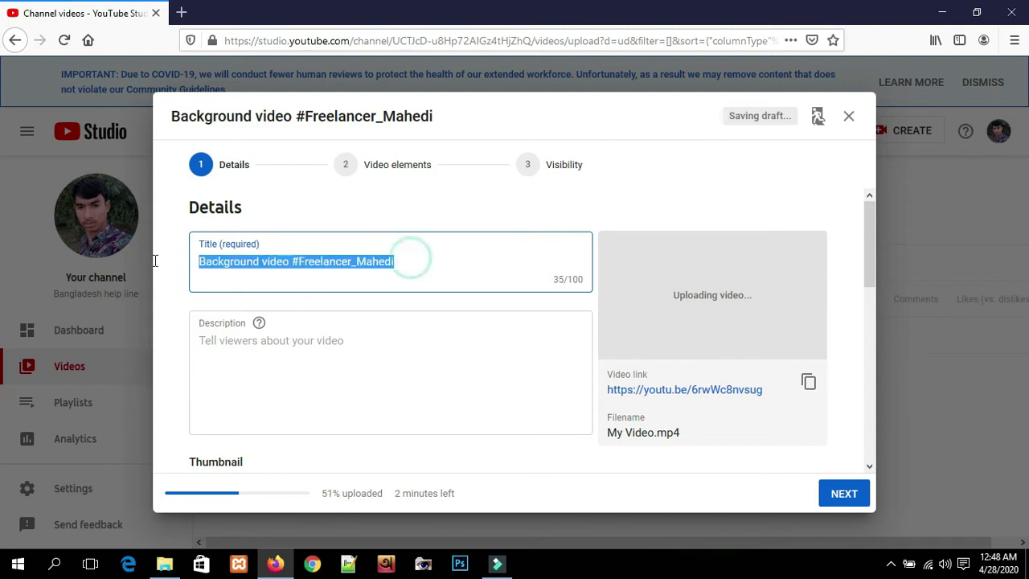
- Write 'this is background video.' and 'subscribe my channel' on separate description lines
left_click(441, 266)
left_click(324, 347)
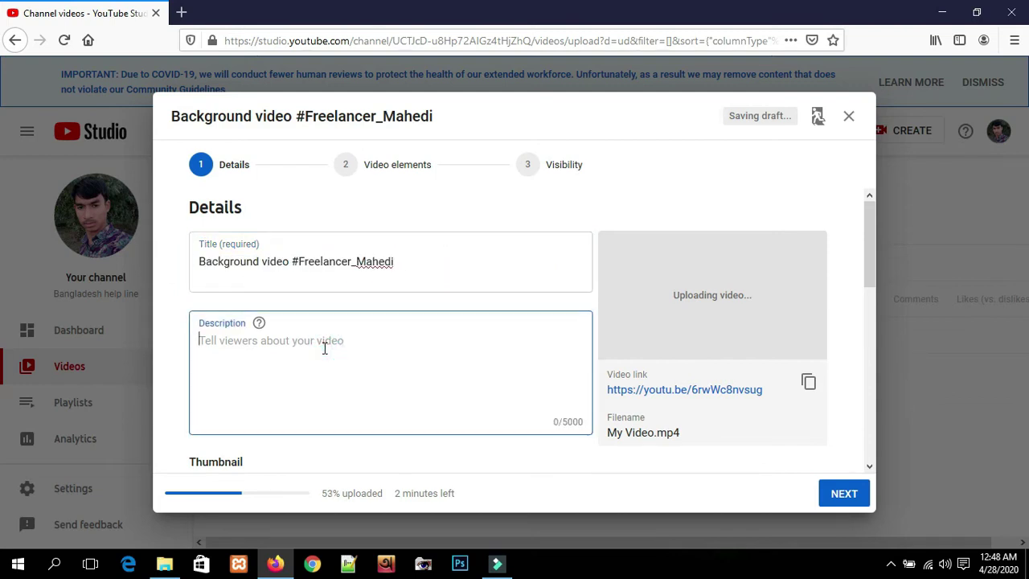
scroll(379, 386, "down", 3)
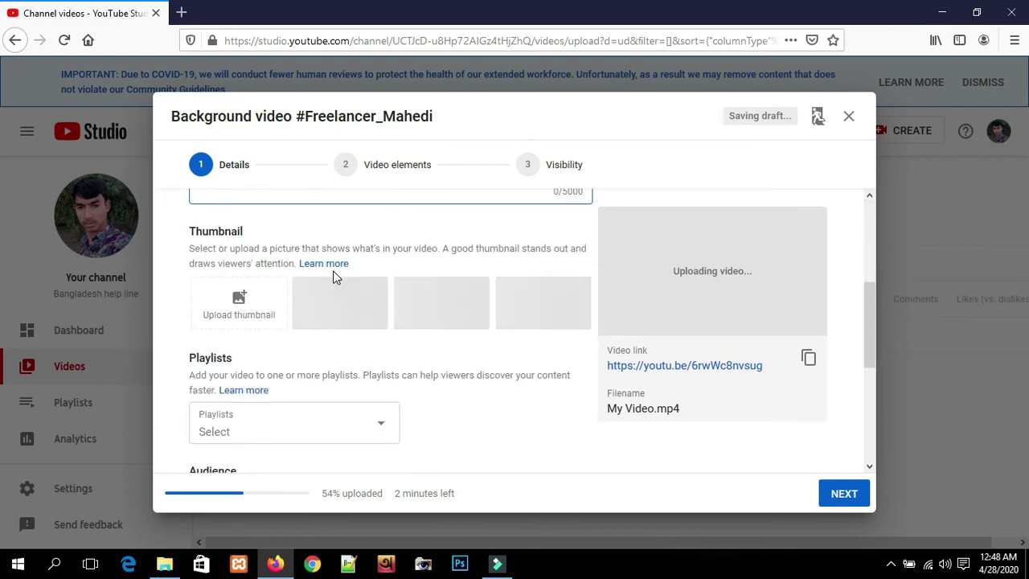
scroll(338, 273, "up", 2)
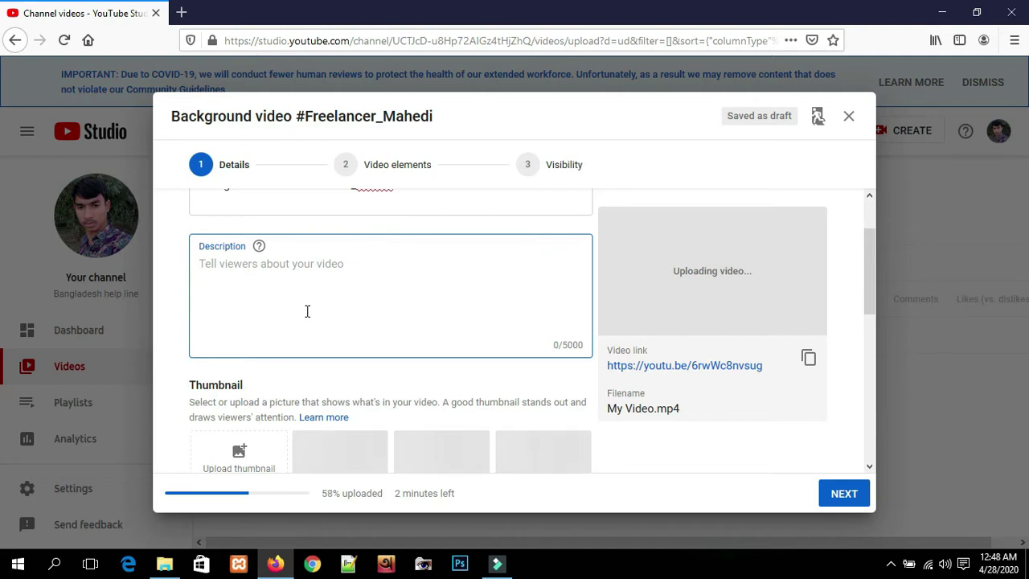
type("this is background video.")
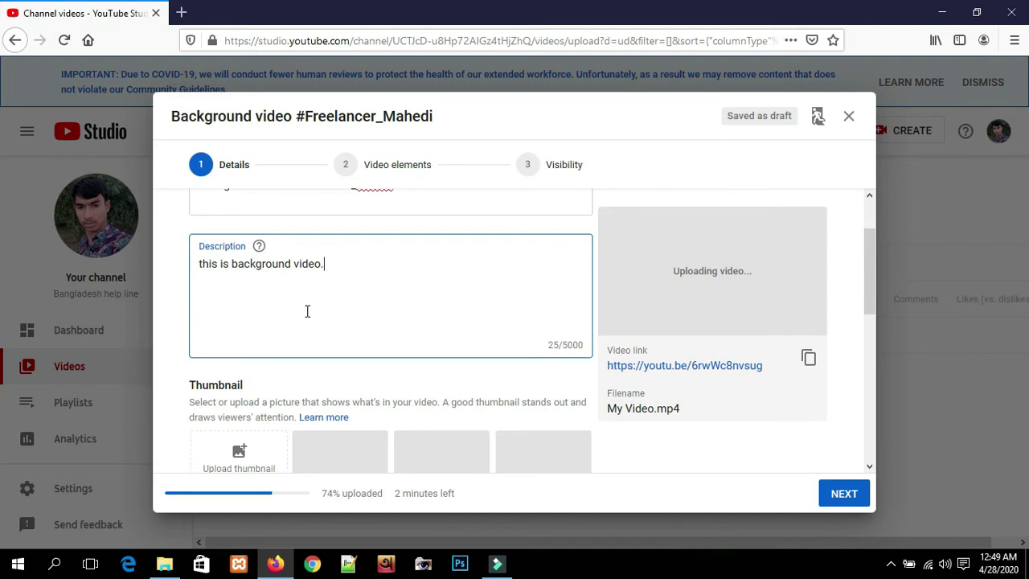
key("Return")
type("subscribe my channel")
key("Return")
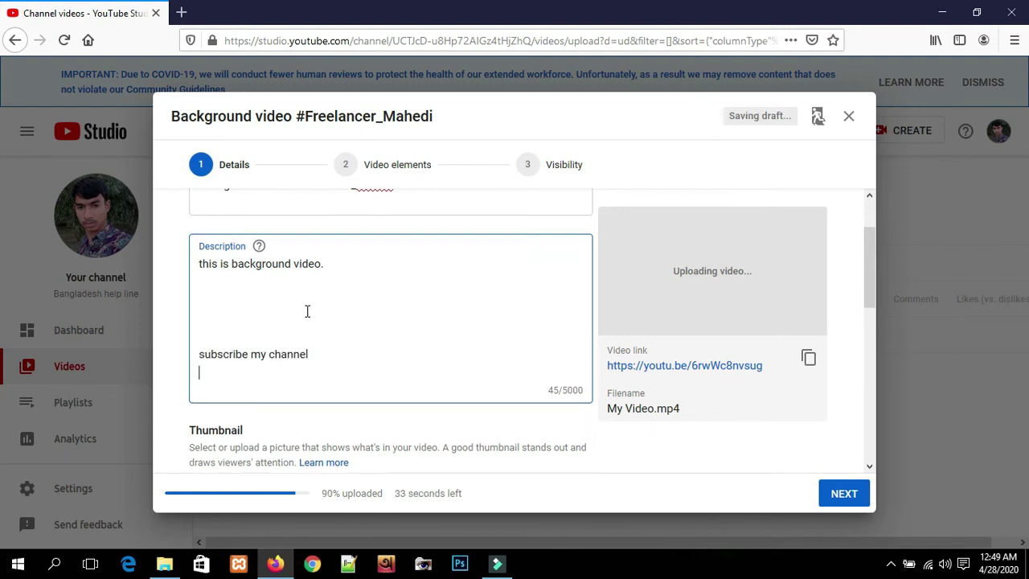
key("Return")
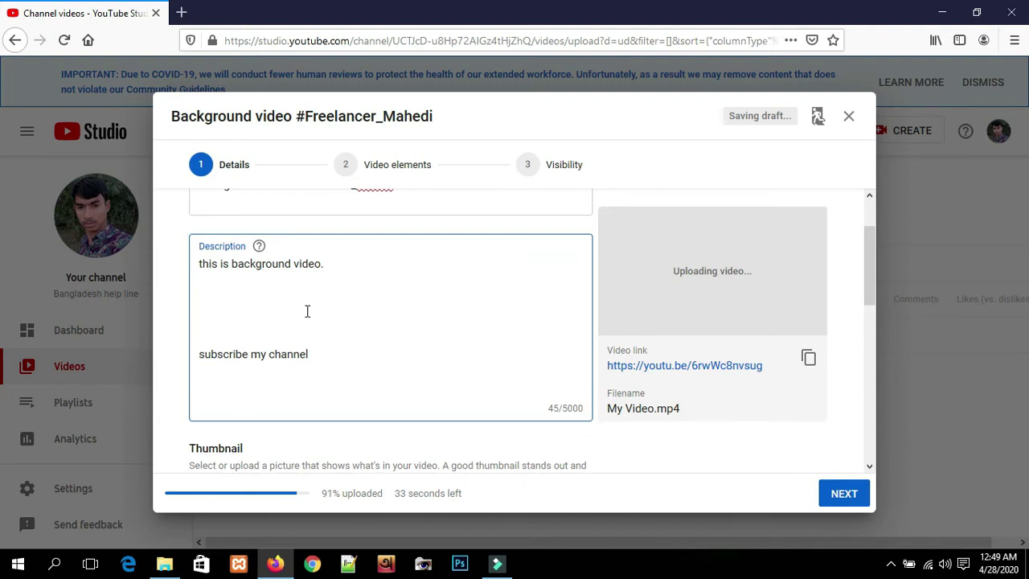
- Add an underscore divider and the keyword line 'bakground, islamik, gan, songit,' below it
type("____________________________________________________________________________")
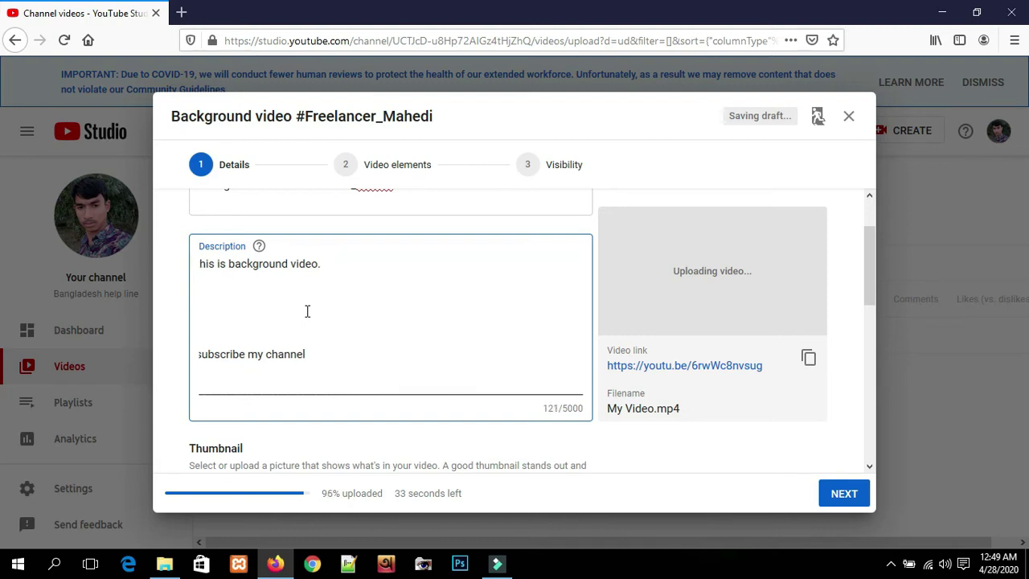
key("Return")
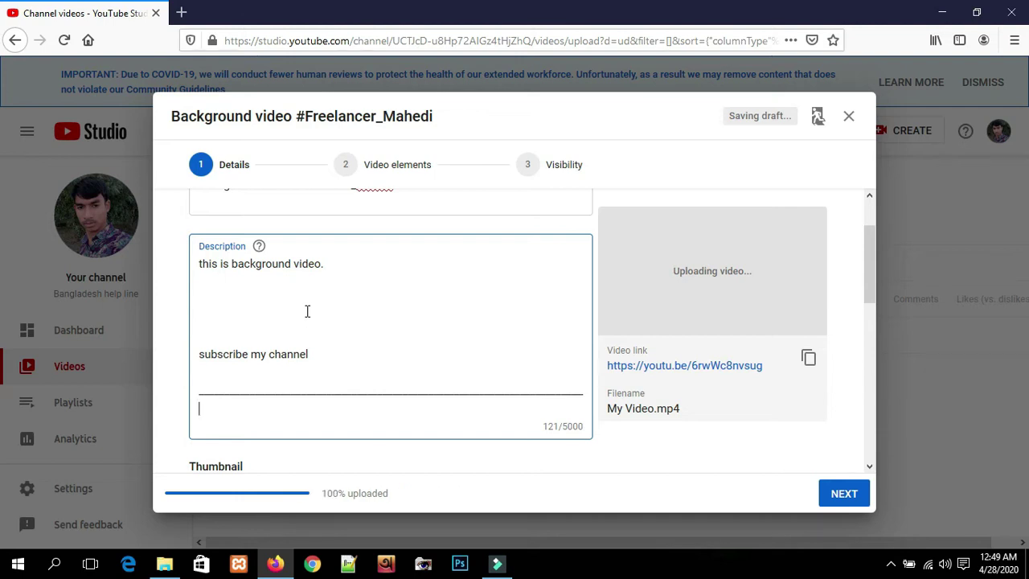
type("bakground, ")
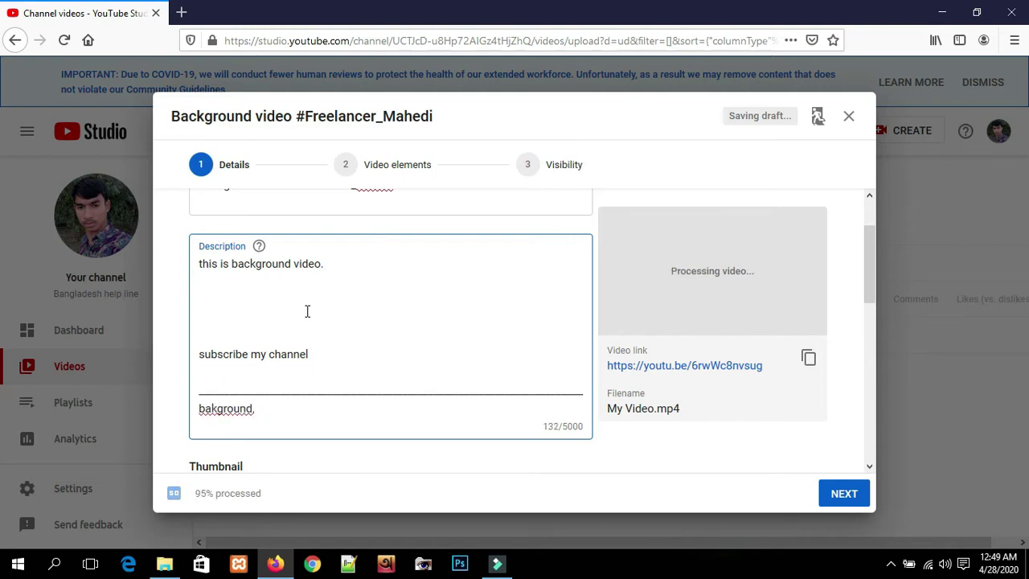
type("islamik, gan, ")
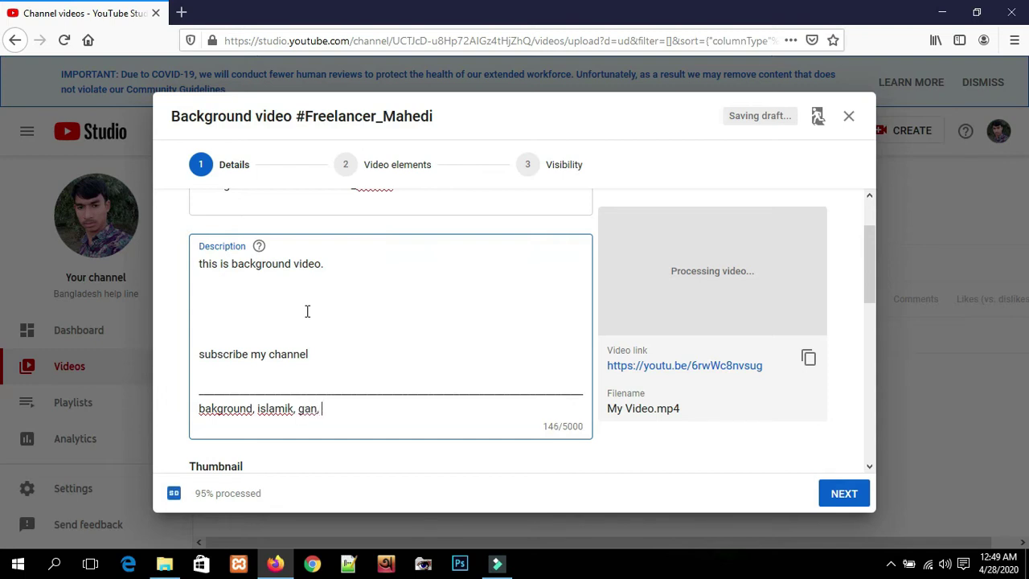
type("songit,")
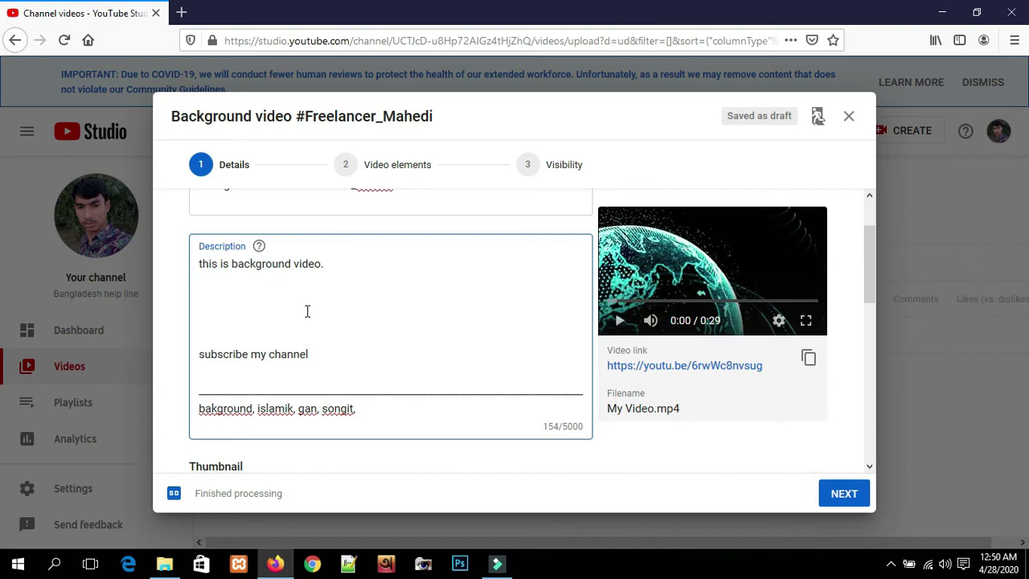
type("sf")
key("Return")
- Try each of the three auto-generated thumbnail frames, ending on the first one
type("a;sdfj")
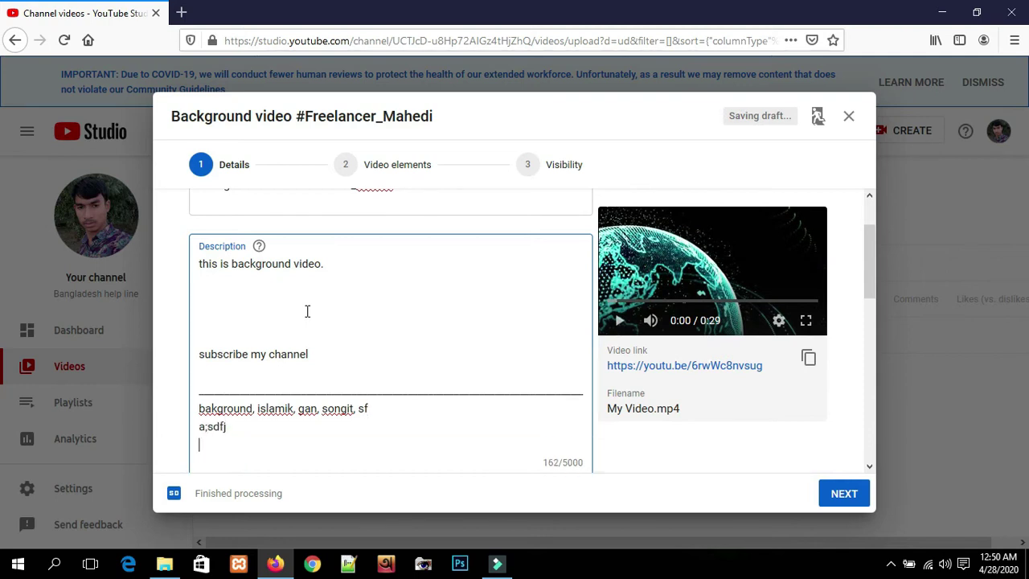
scroll(358, 419, "down", 2)
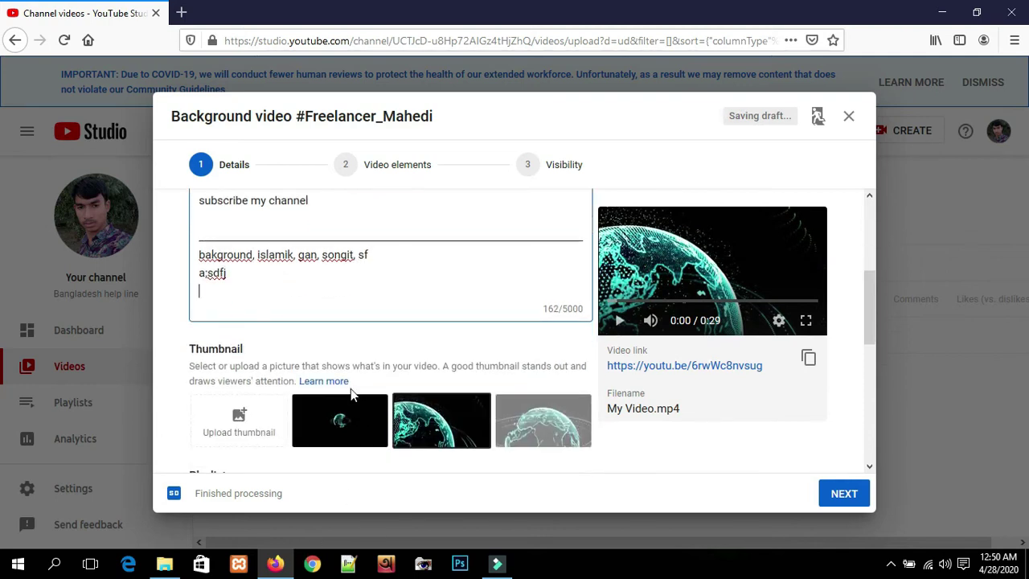
scroll(277, 344, "down", 1)
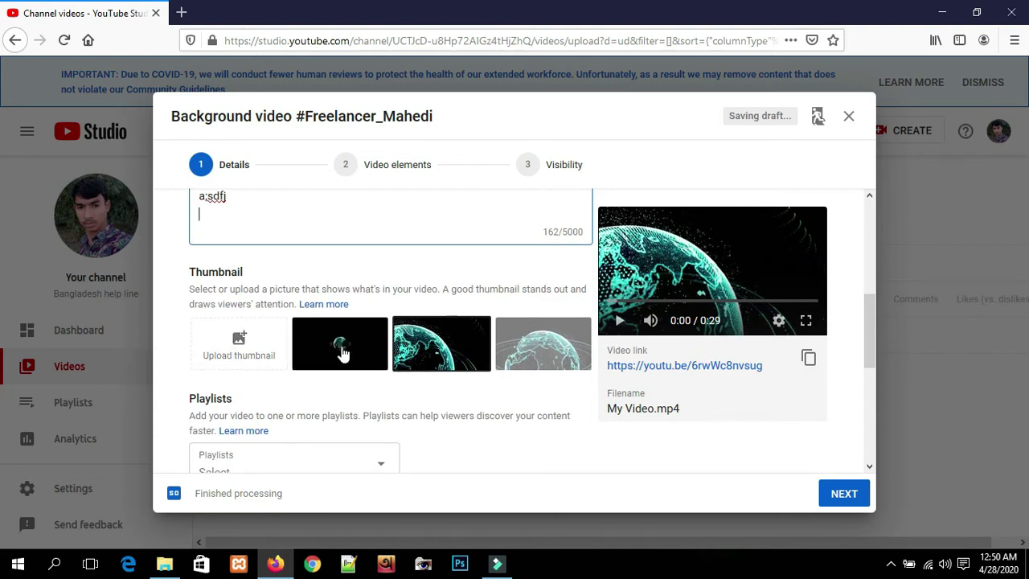
left_click(339, 345)
left_click(418, 348)
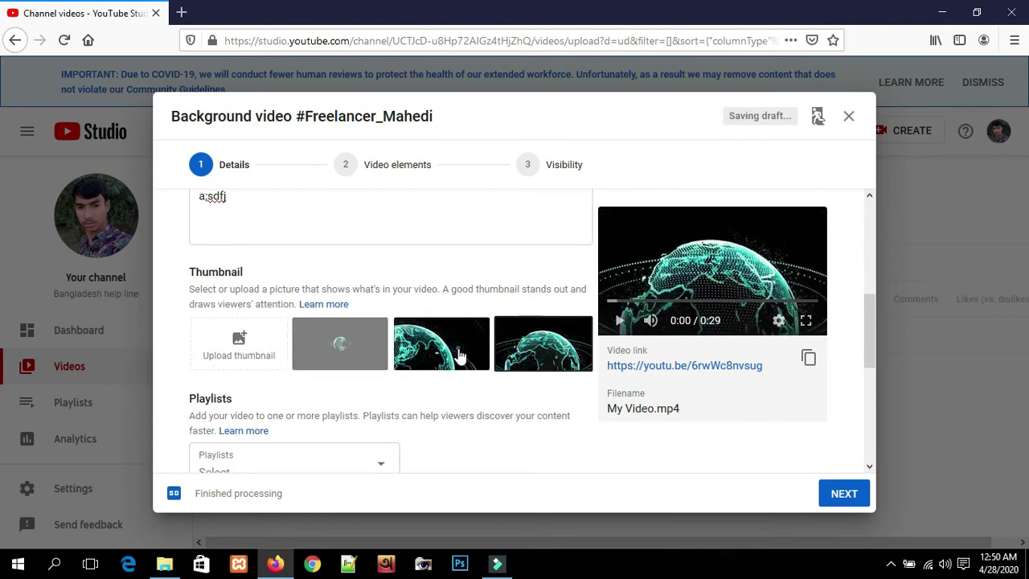
left_click(354, 350)
left_click(426, 346)
left_click(360, 351)
key("Right")
key("Right")
left_click(358, 350)
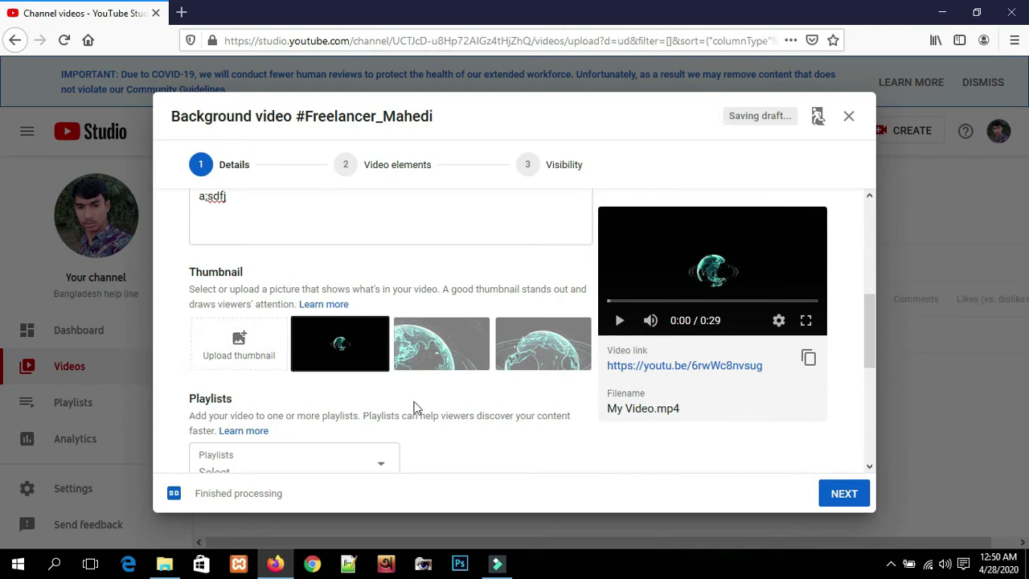
left_click(420, 349)
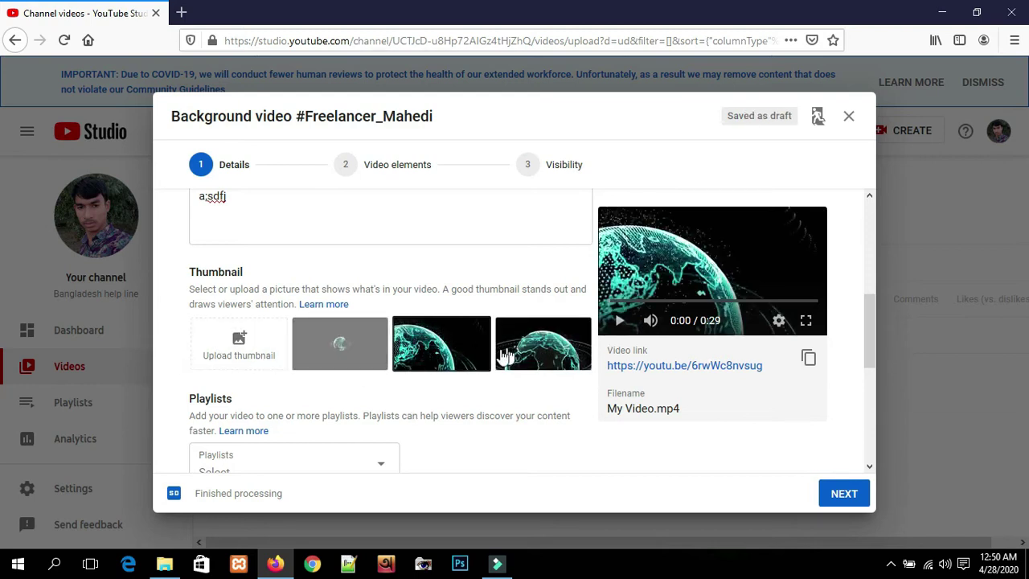
left_click(358, 351)
left_click(450, 354)
left_click(499, 358)
left_click(361, 348)
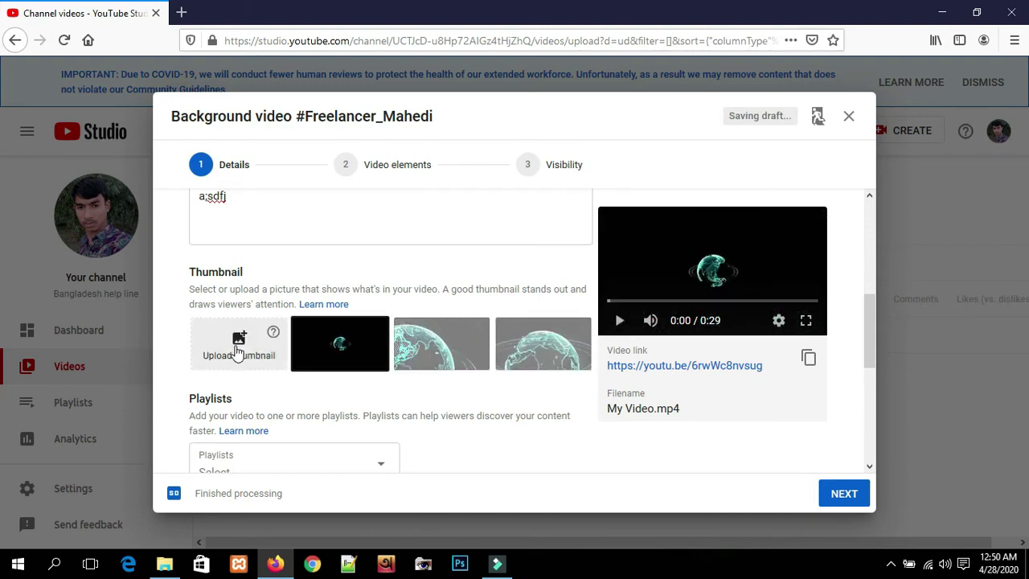
- Upload top.png as a custom thumbnail
left_click(240, 346)
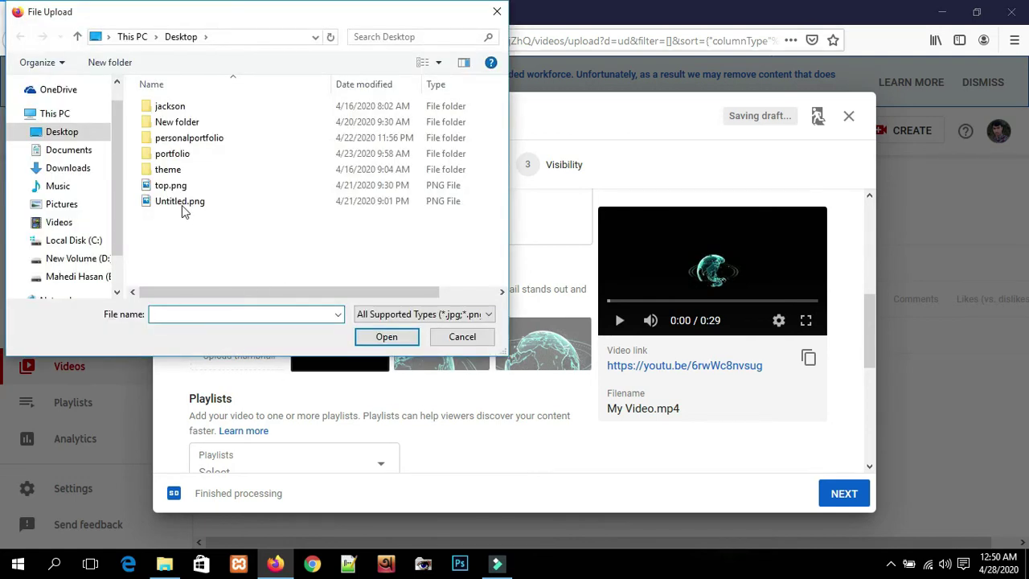
left_click(201, 188)
double_click(202, 187)
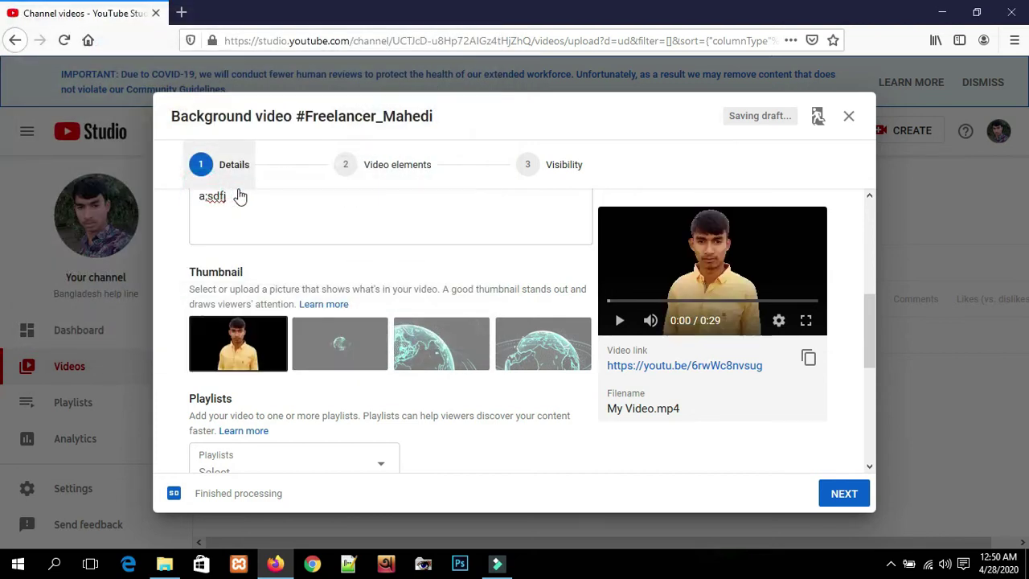
- Replace the custom thumbnail with Untitled.png
left_click(273, 333)
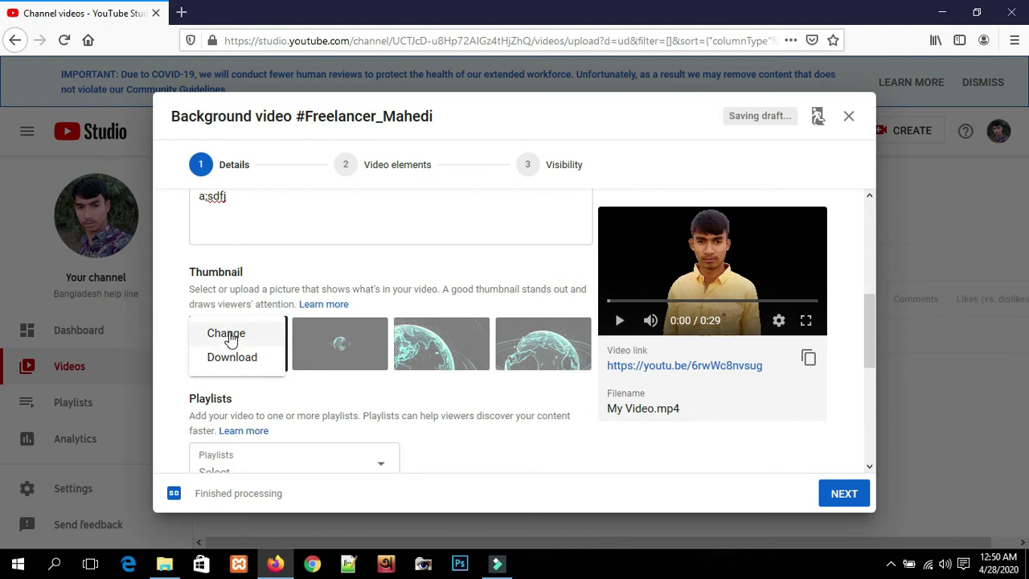
left_click(232, 334)
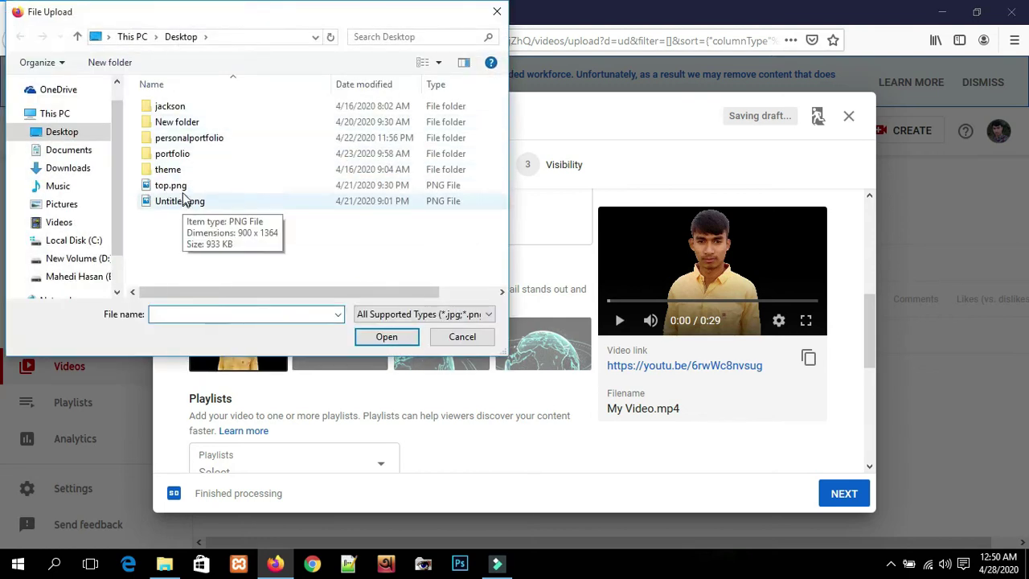
double_click(183, 201)
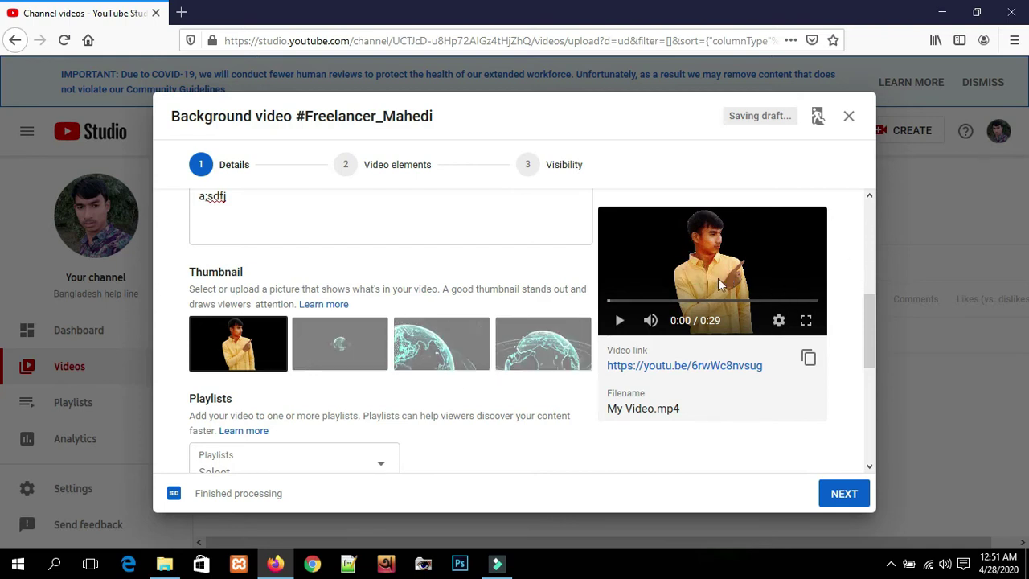
scroll(436, 412, "down", 2)
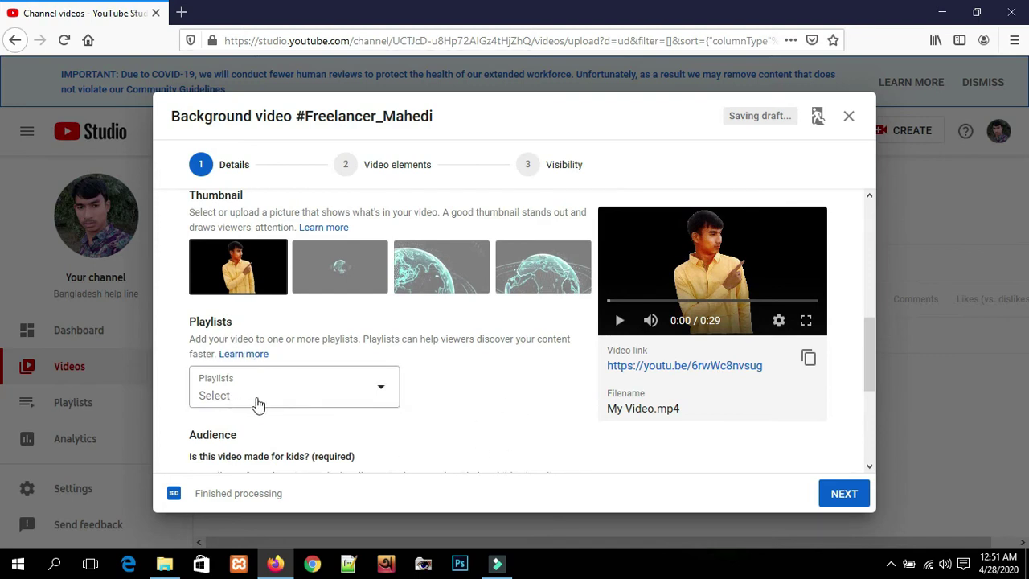
- Create a playlist titled 'Background' and tick it as the video's playlist, leaving Tips & Tricks unticked
left_click(384, 390)
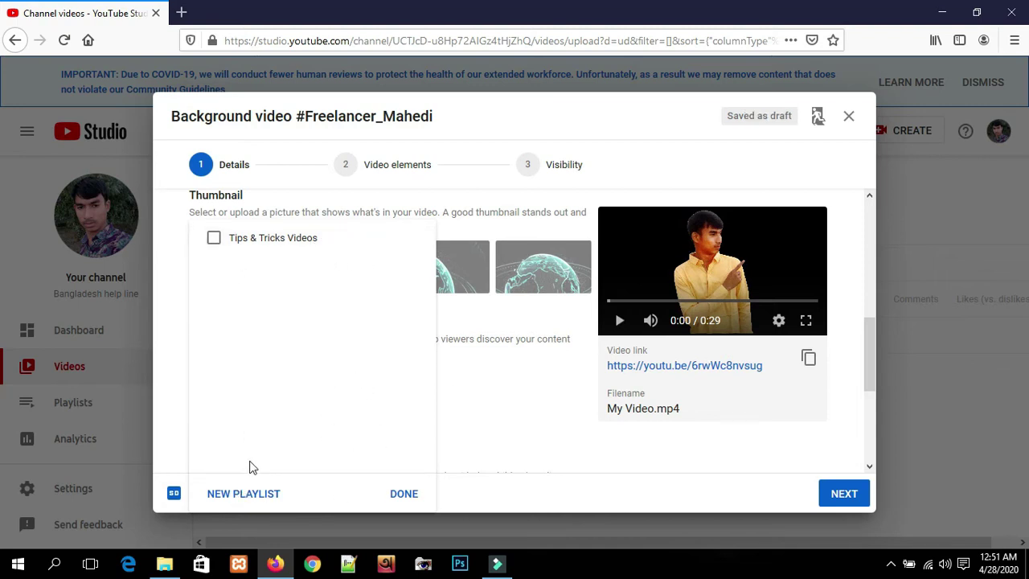
left_click(248, 503)
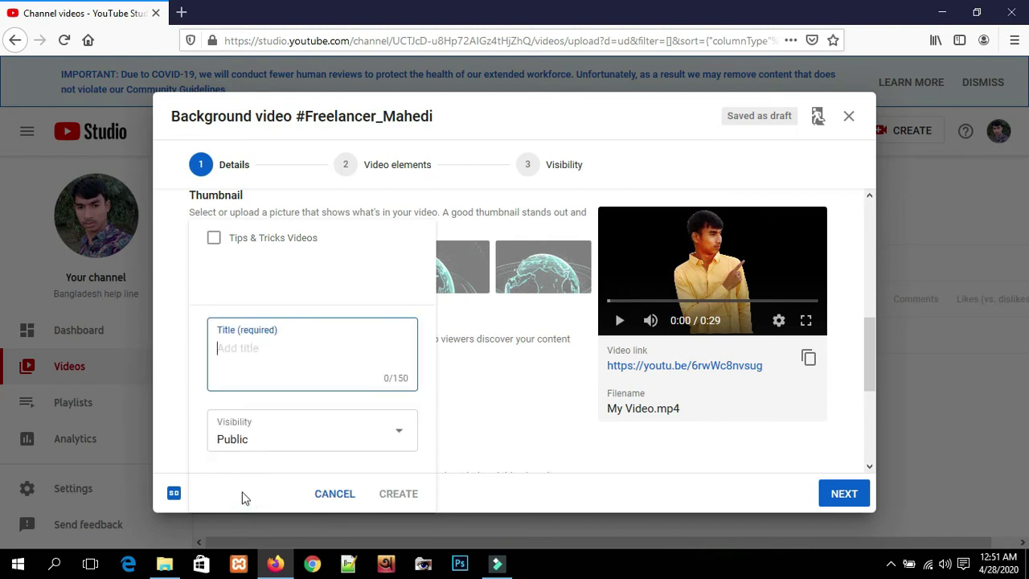
type("Background")
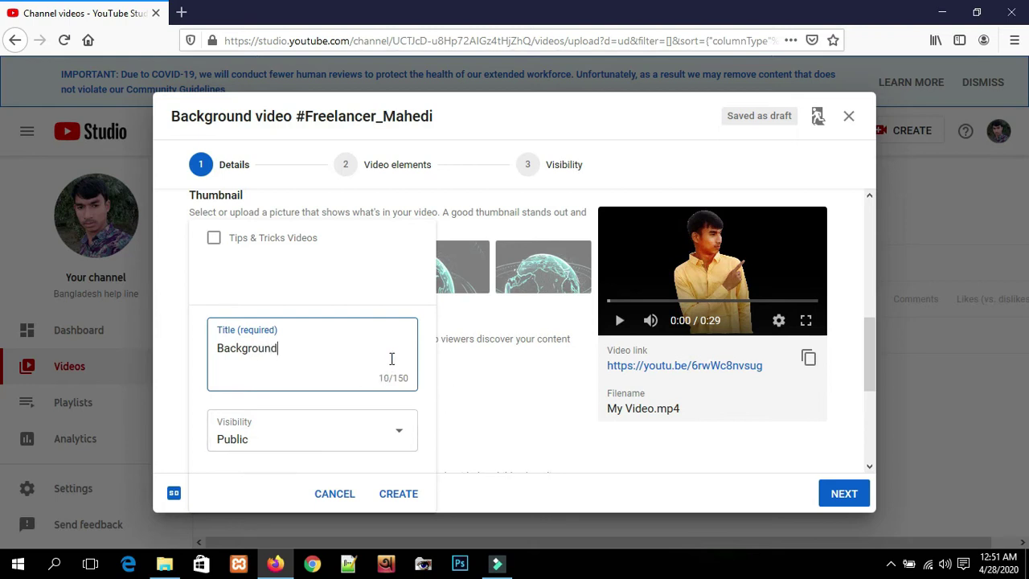
left_click(399, 499)
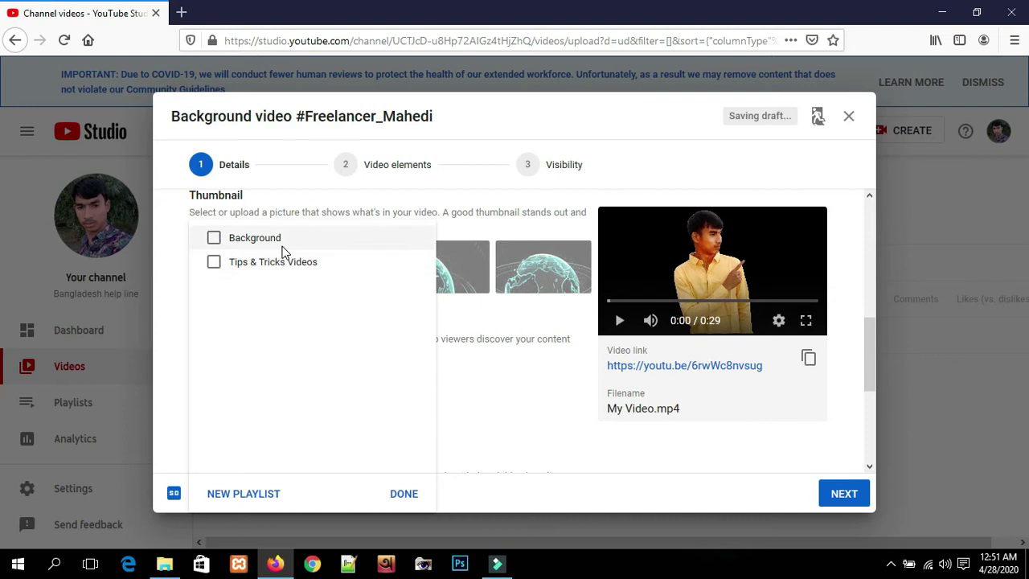
left_click(215, 264)
left_click(216, 266)
left_click(215, 240)
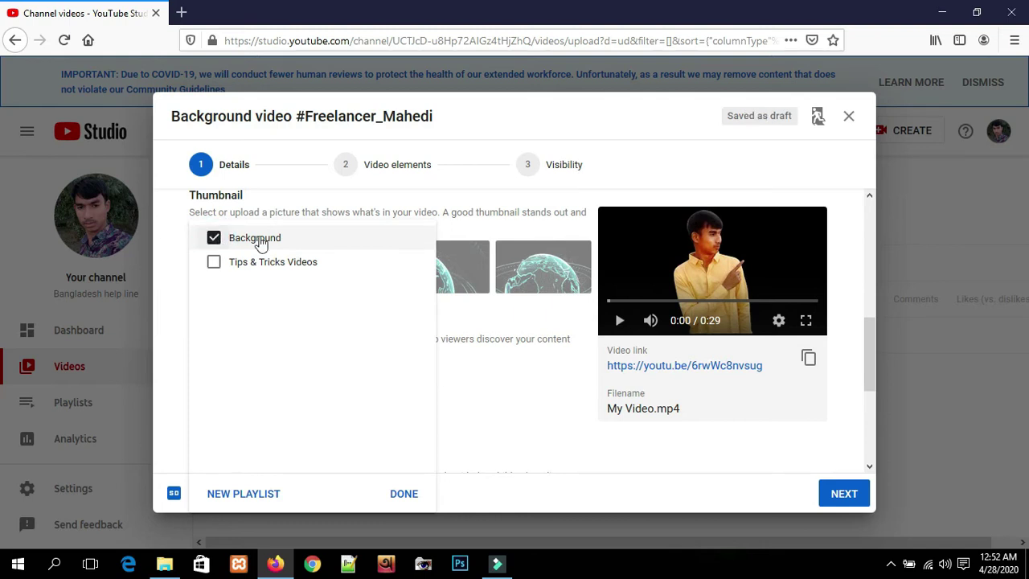
left_click(397, 495)
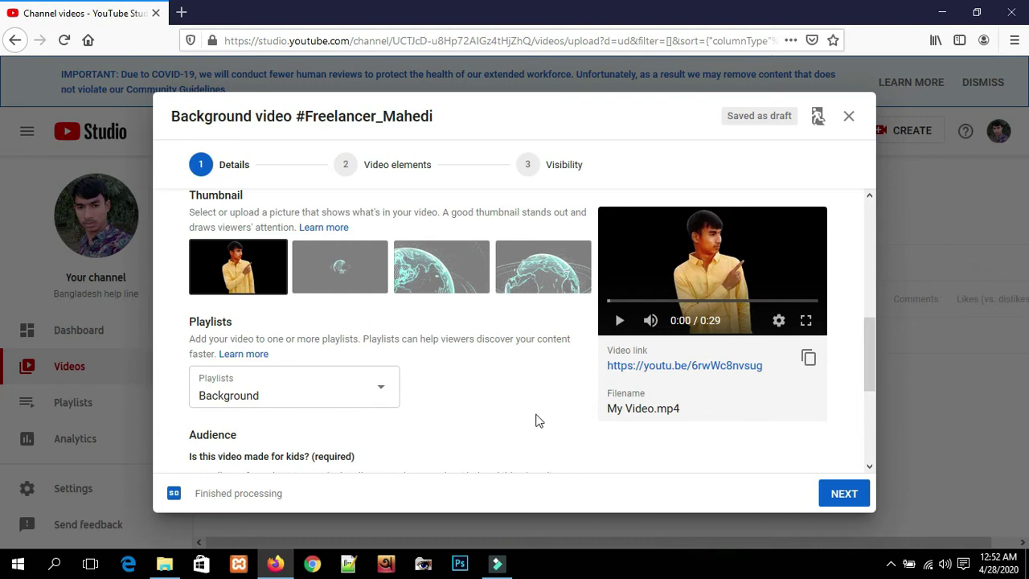
- Set audience to 'No, it's not made for kids', keep age restriction off, and show more options
scroll(482, 448, "down", 2)
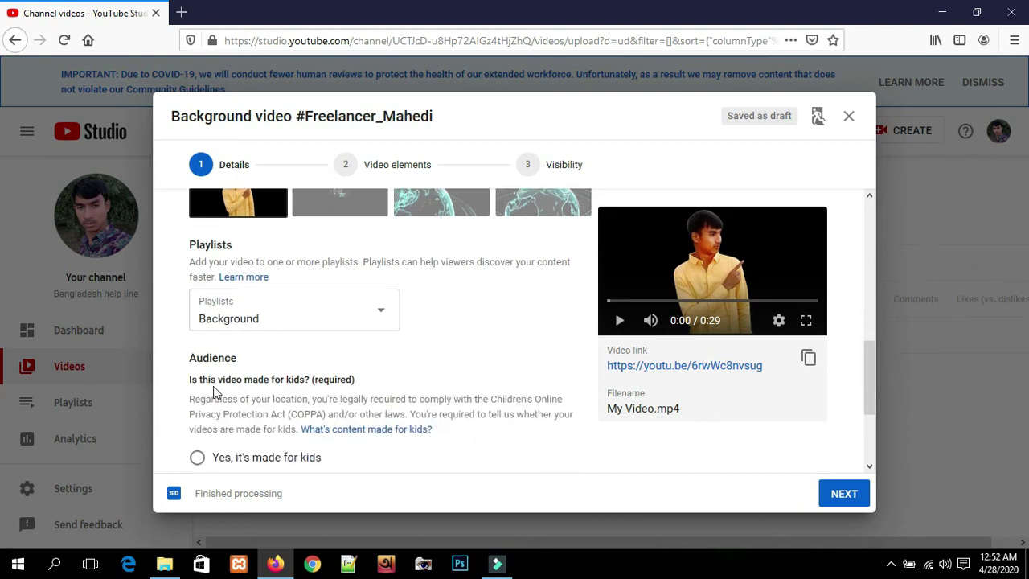
scroll(386, 378, "down", 2)
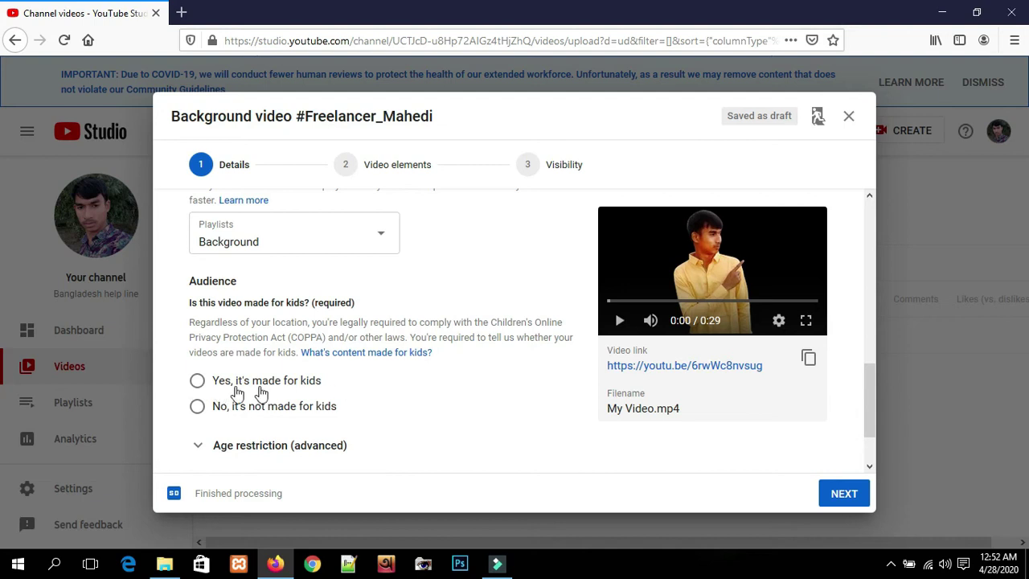
left_click(198, 408)
scroll(394, 386, "down", 2)
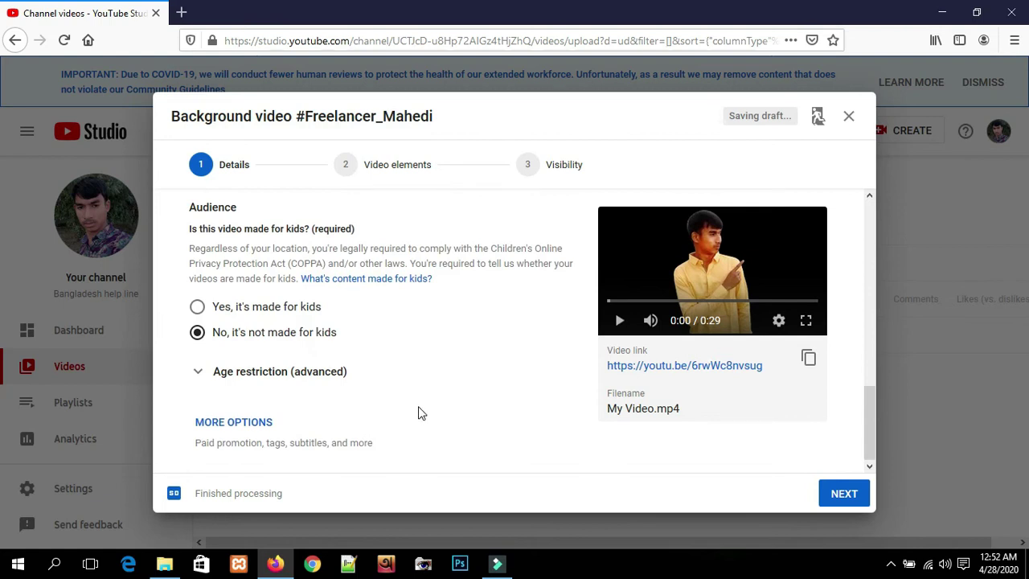
left_click(230, 374)
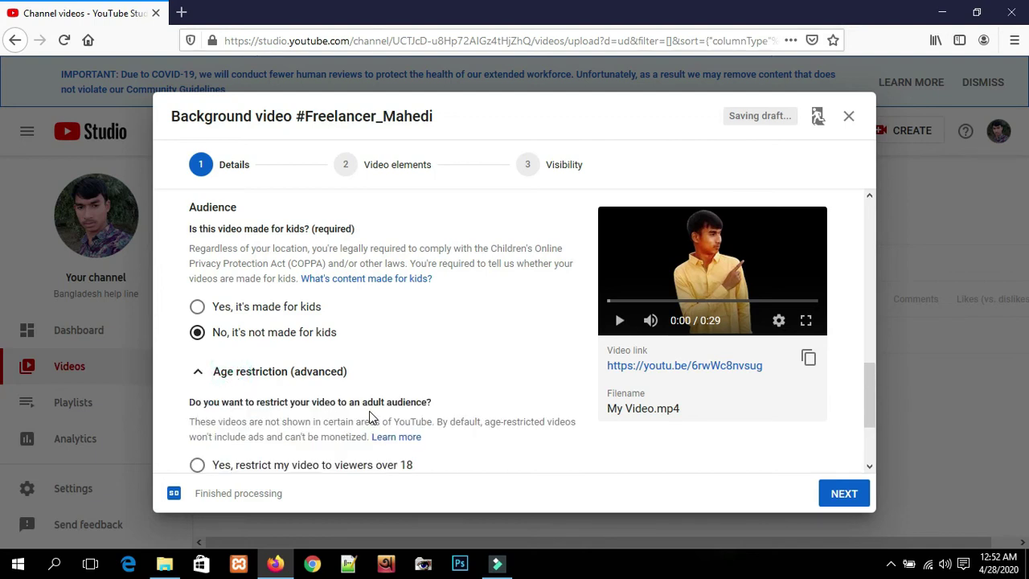
scroll(378, 411, "down", 2)
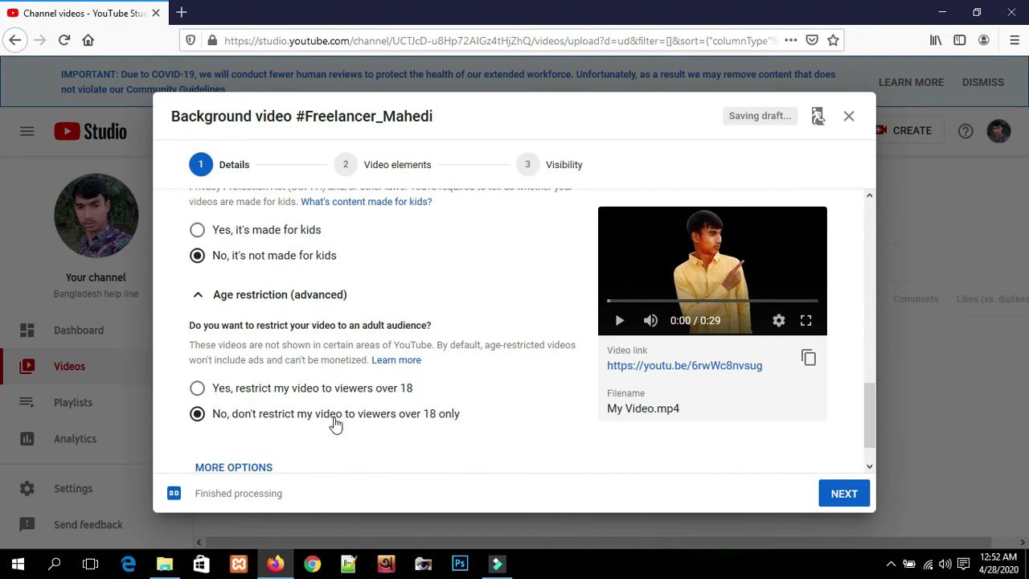
left_click(196, 418)
scroll(453, 417, "down", 1)
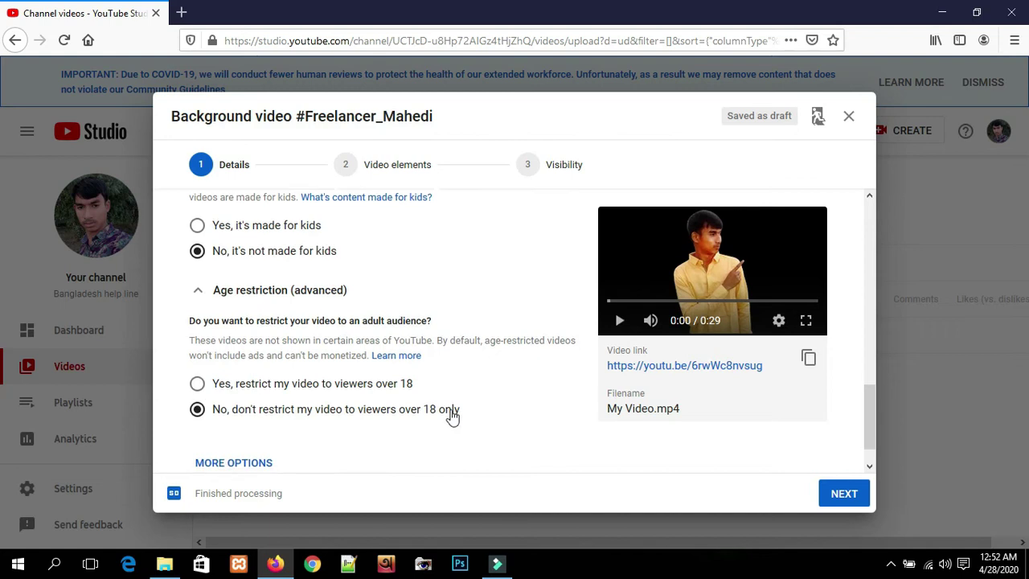
left_click(211, 247)
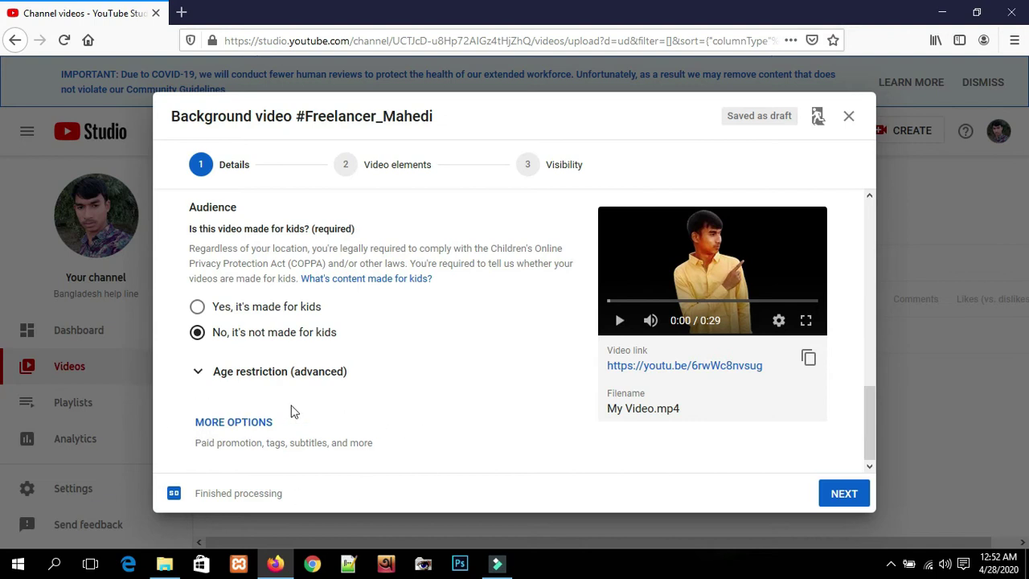
left_click(241, 423)
- Scroll down to the empty Tags field (0/500) and place the cursor in it
scroll(422, 406, "down", 3)
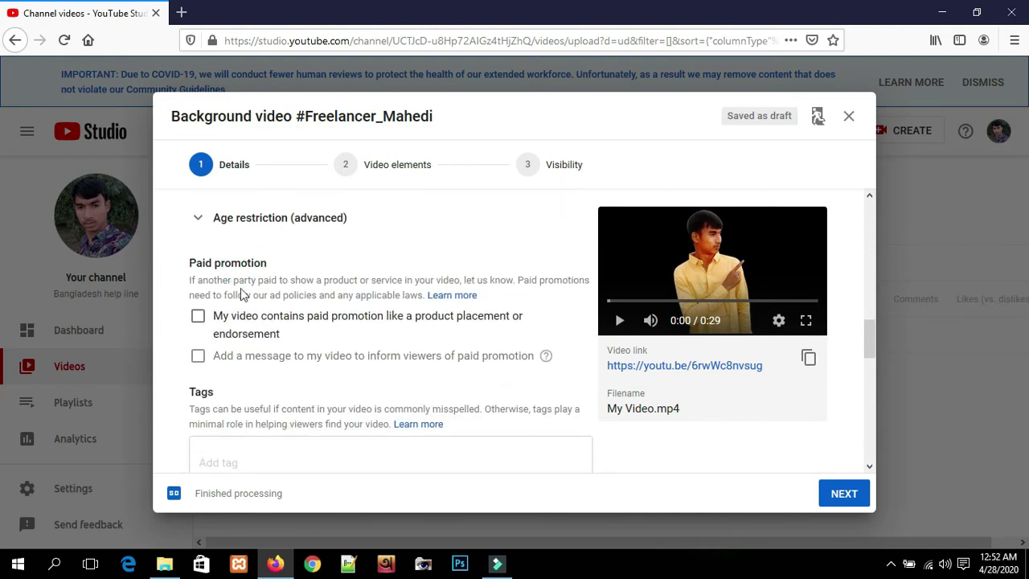
scroll(334, 384, "down", 2)
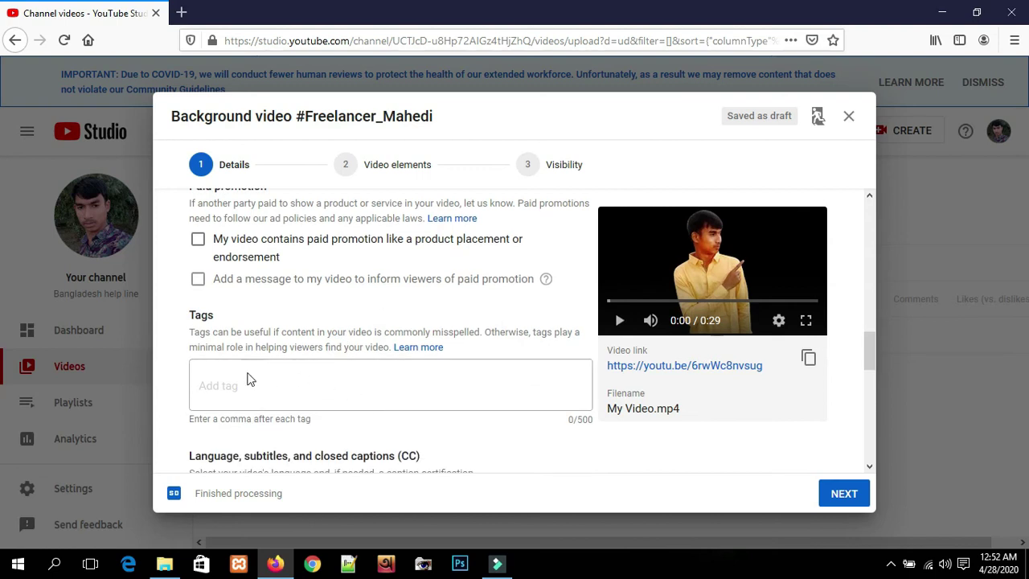
left_click(251, 380)
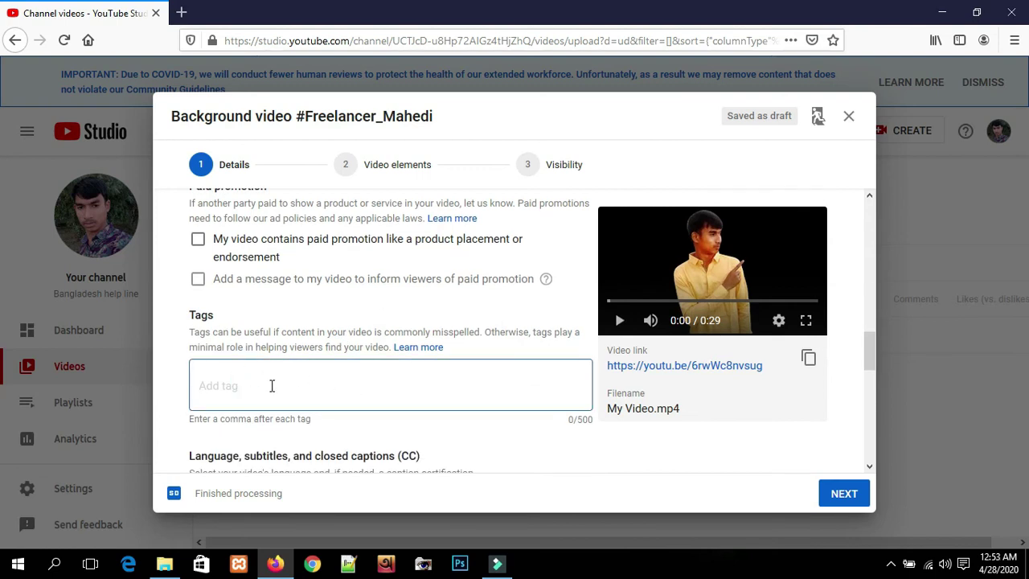
scroll(270, 385, "up", 4)
scroll(273, 378, "down", 2)
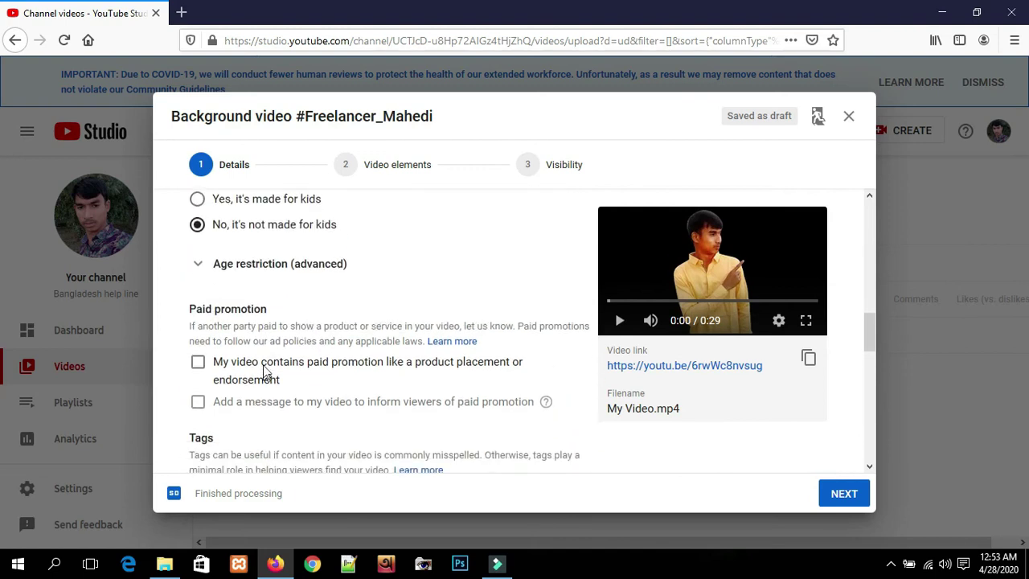
scroll(291, 422, "down", 1)
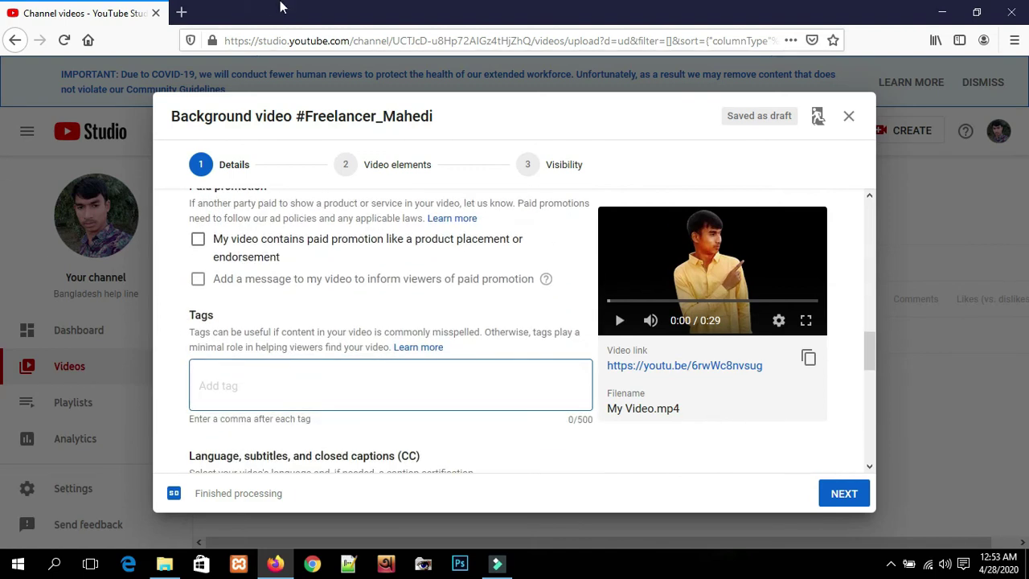
- Search Google for 'how to create youtube channel' in a new tab
left_click(182, 13)
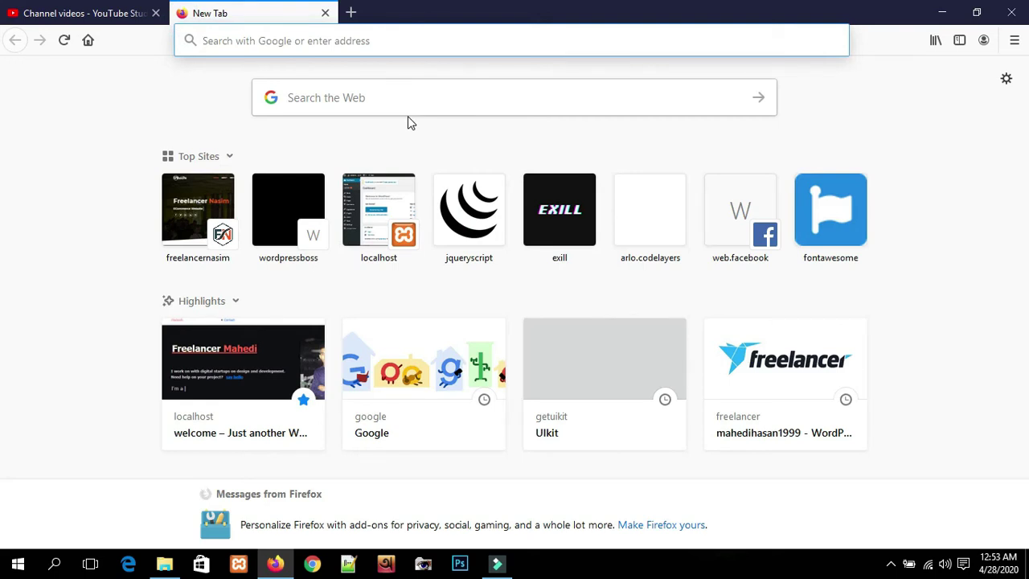
type("h")
key("BackSpace")
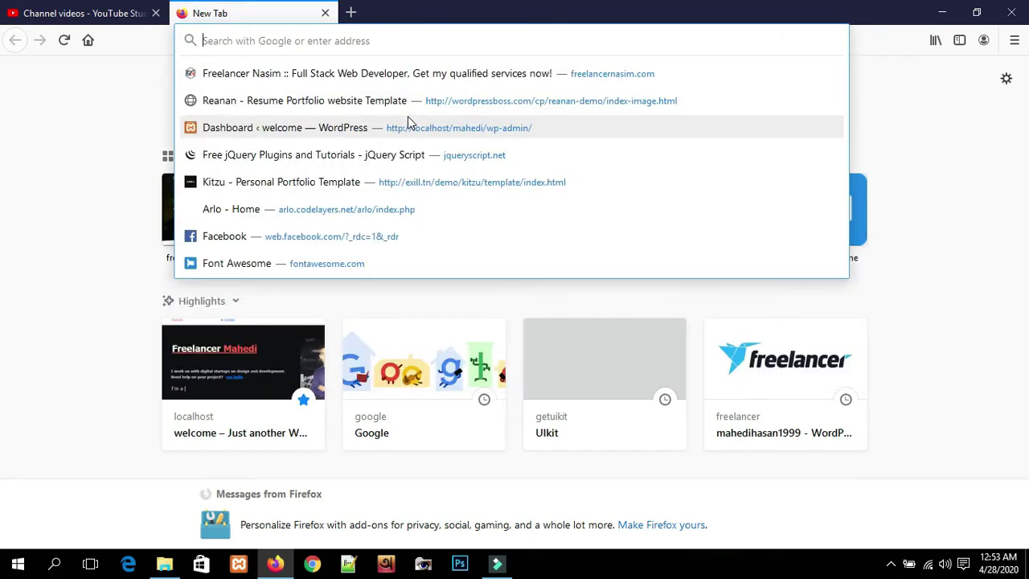
type("how to create")
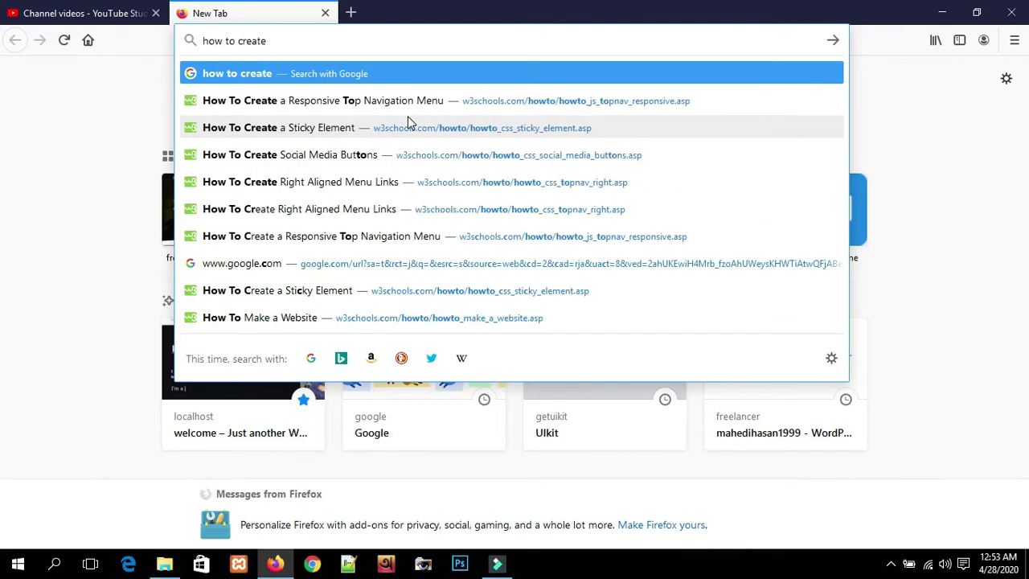
type(" youtube channel")
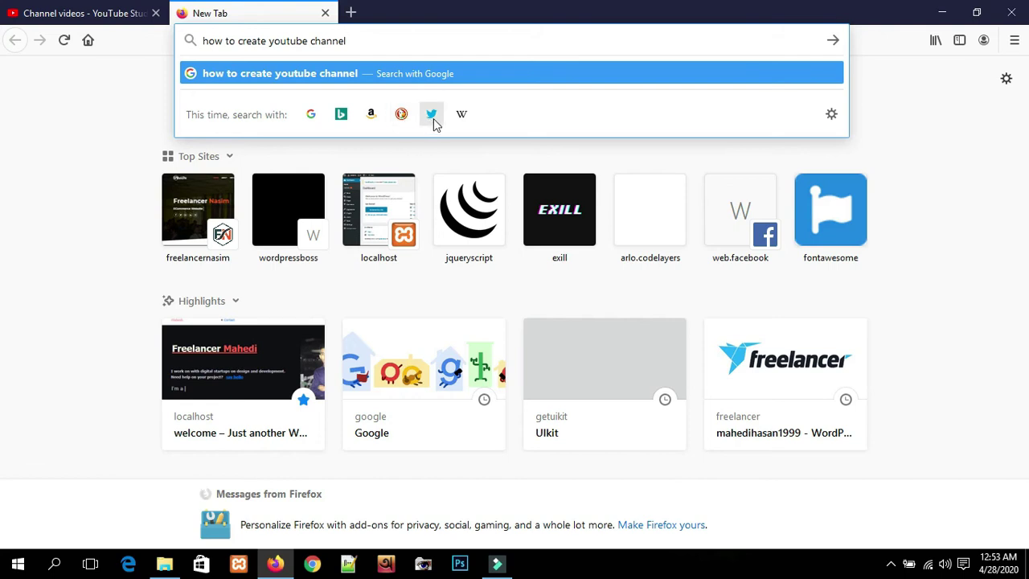
key("Return")
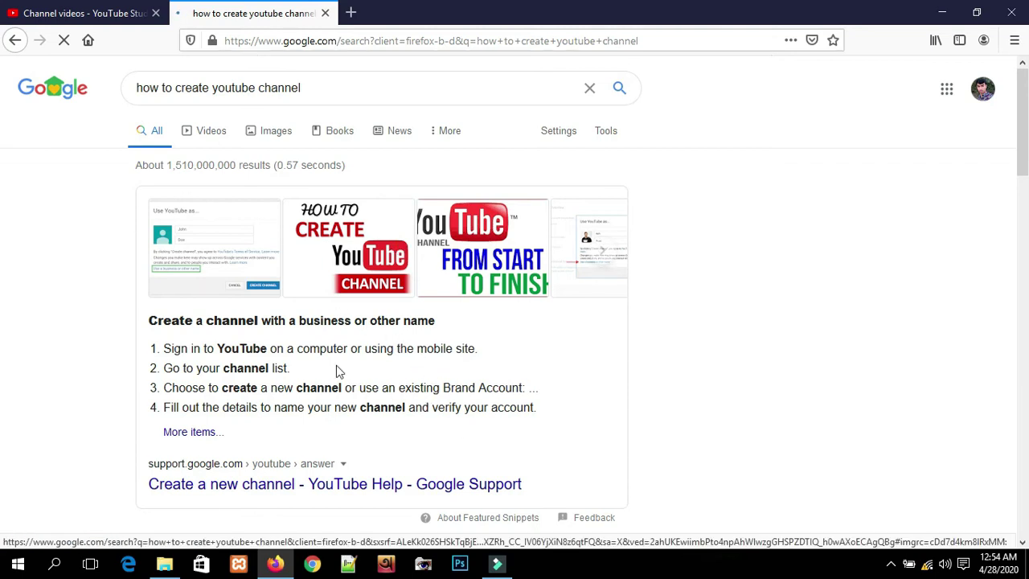
- Browse the search results, then return to the YouTube Studio upload tab
scroll(329, 366, "down", 1)
scroll(322, 362, "down", 1)
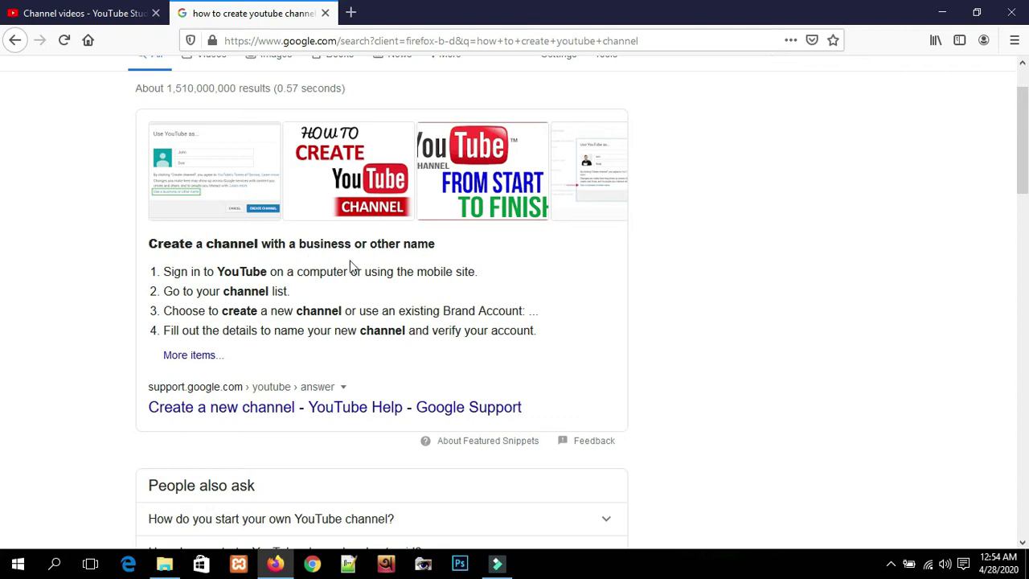
scroll(361, 384, "down", 4)
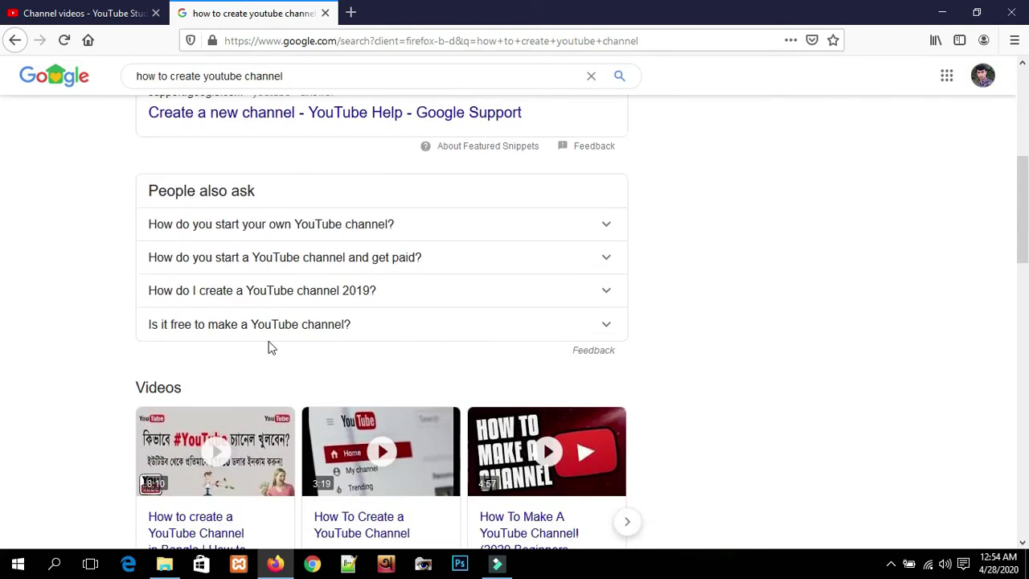
scroll(448, 475, "down", 2)
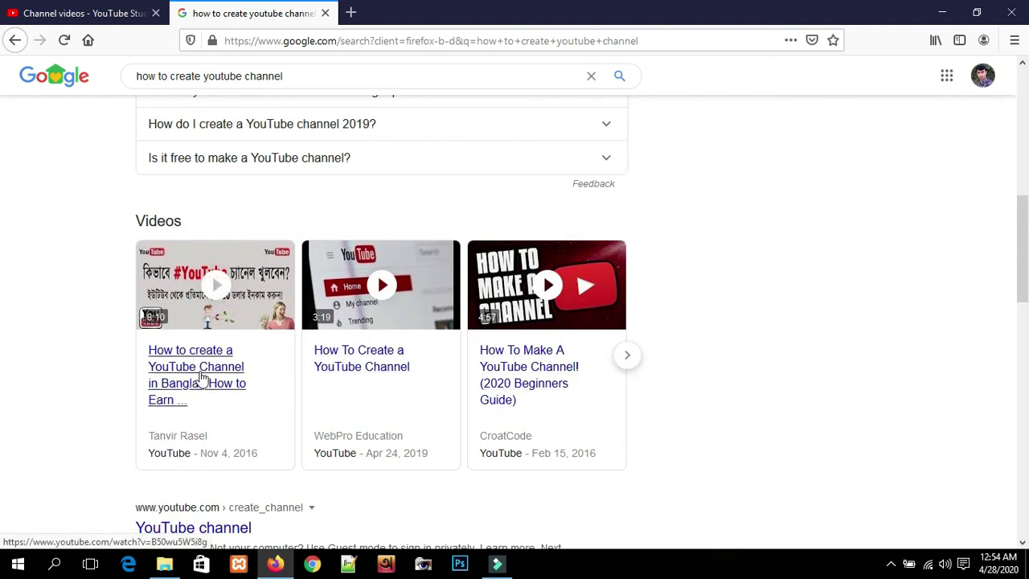
scroll(675, 371, "down", 2)
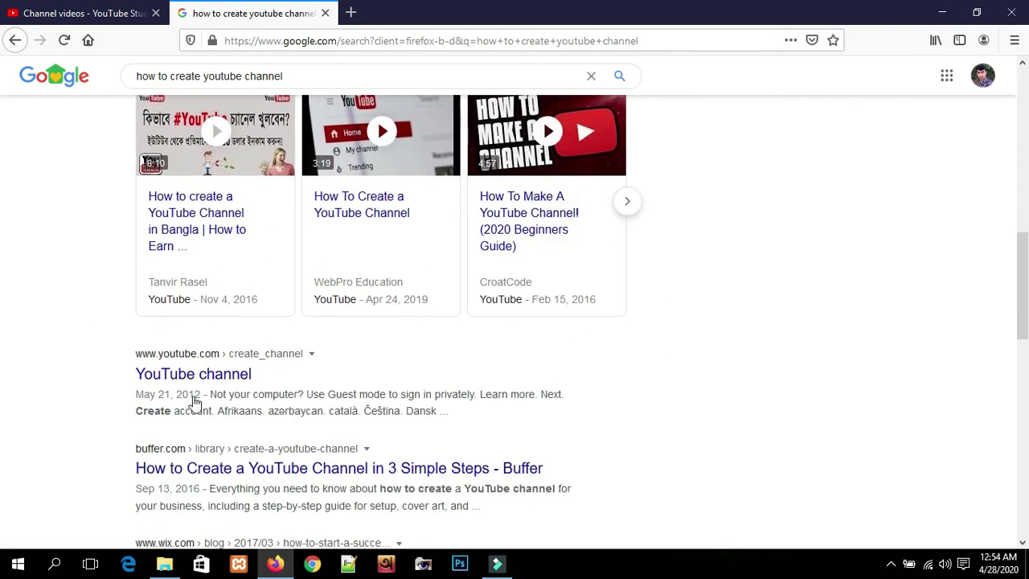
scroll(453, 368, "down", 6)
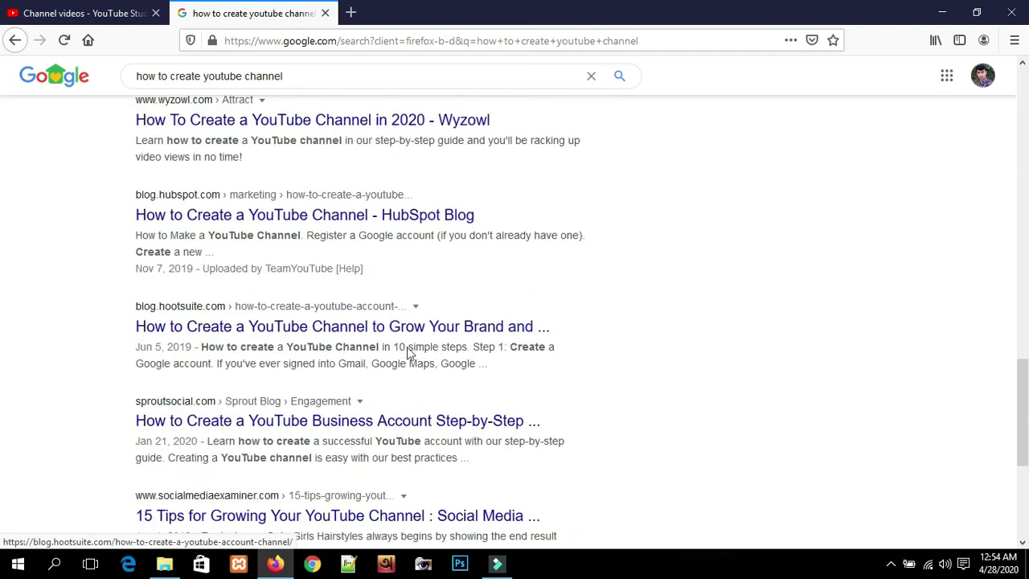
scroll(277, 478, "down", 4)
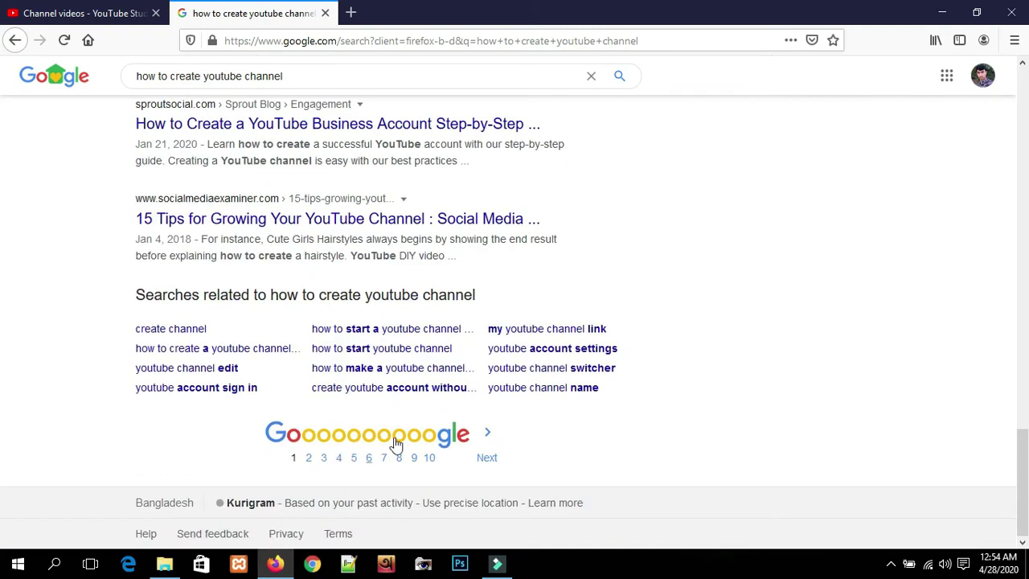
scroll(447, 289, "up", 6)
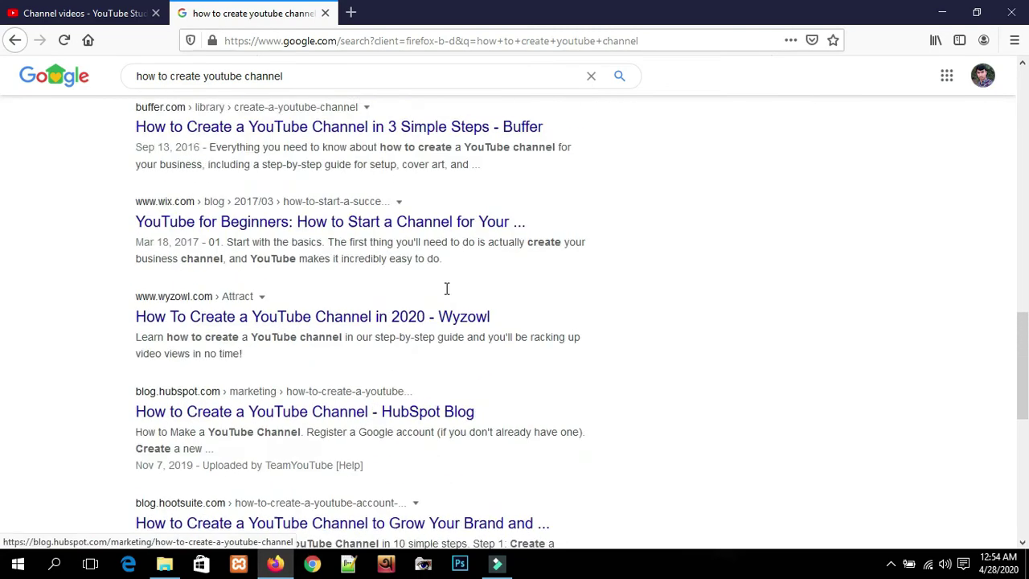
scroll(447, 289, "up", 10)
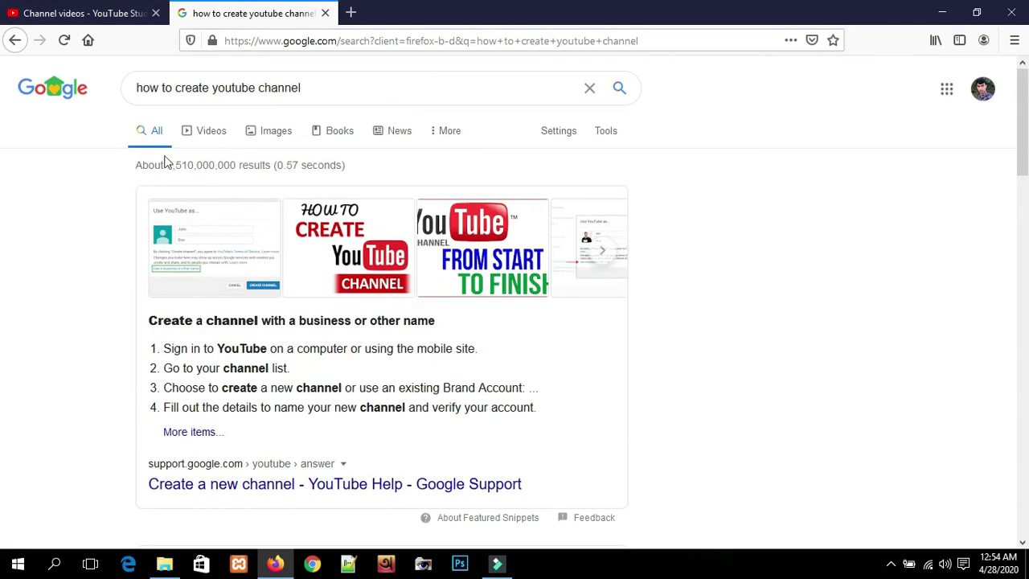
left_click(85, 13)
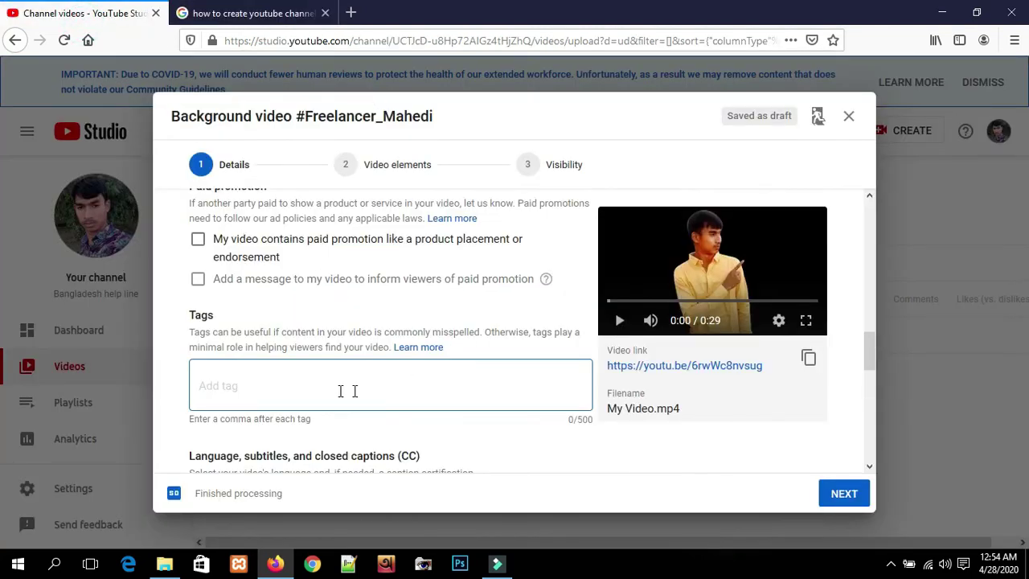
- Add nine tags, including Background video, chobi, video song, ecdo and the creator's name
left_click(275, 372)
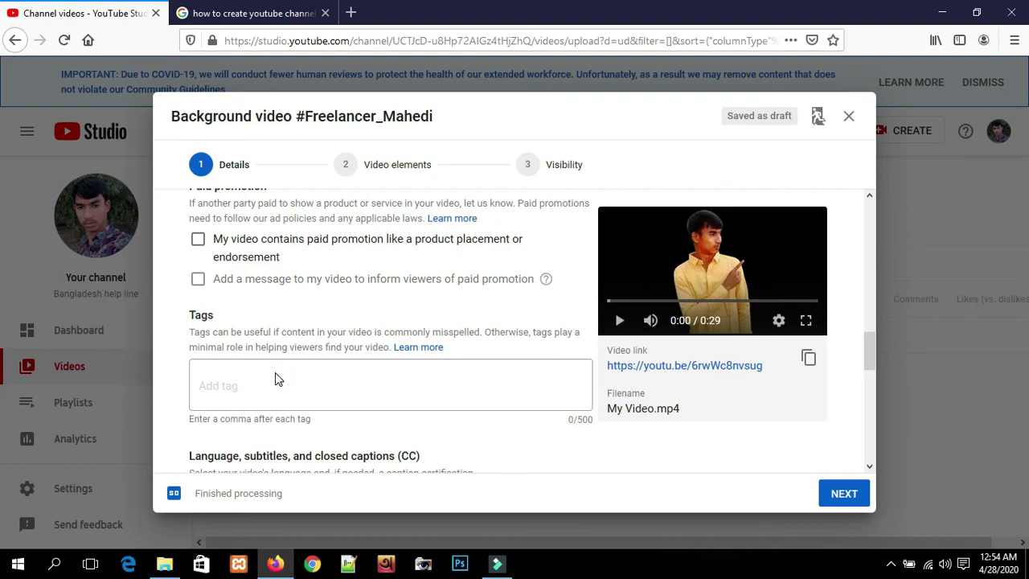
type("Background video")
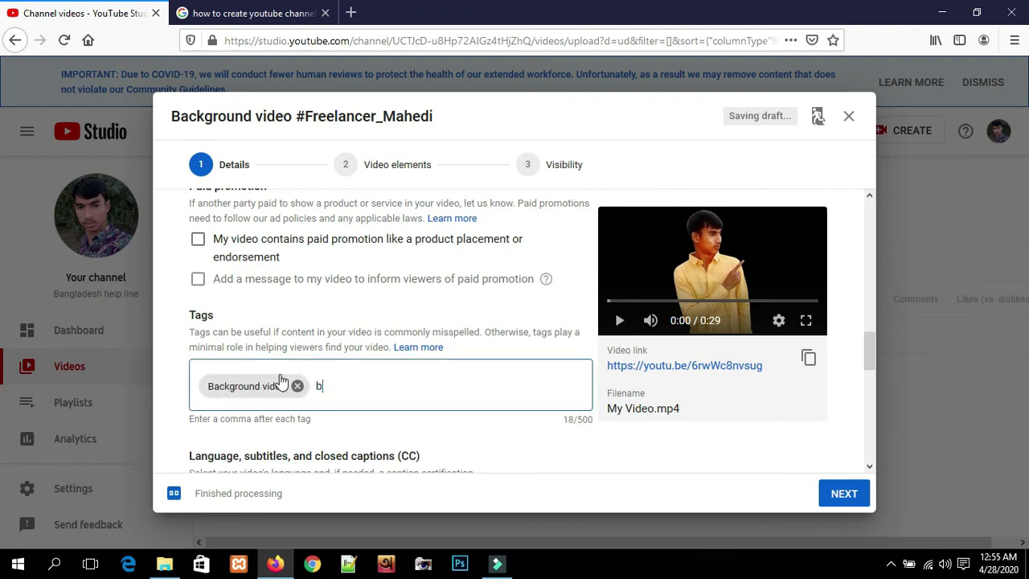
type("background', video, chobi, chinema, video song, e")
type("xt")
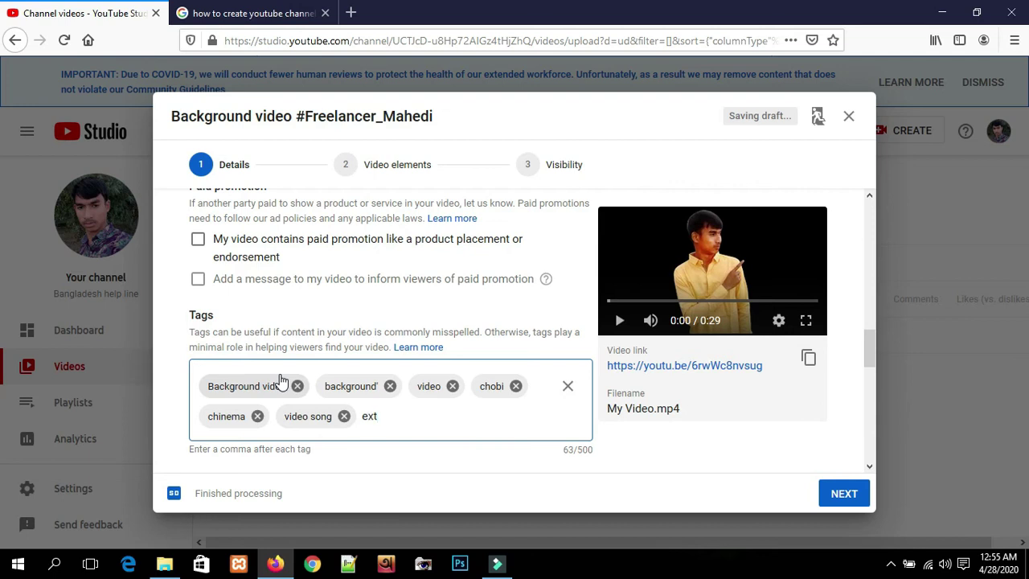
type(",")
type("ecdo,")
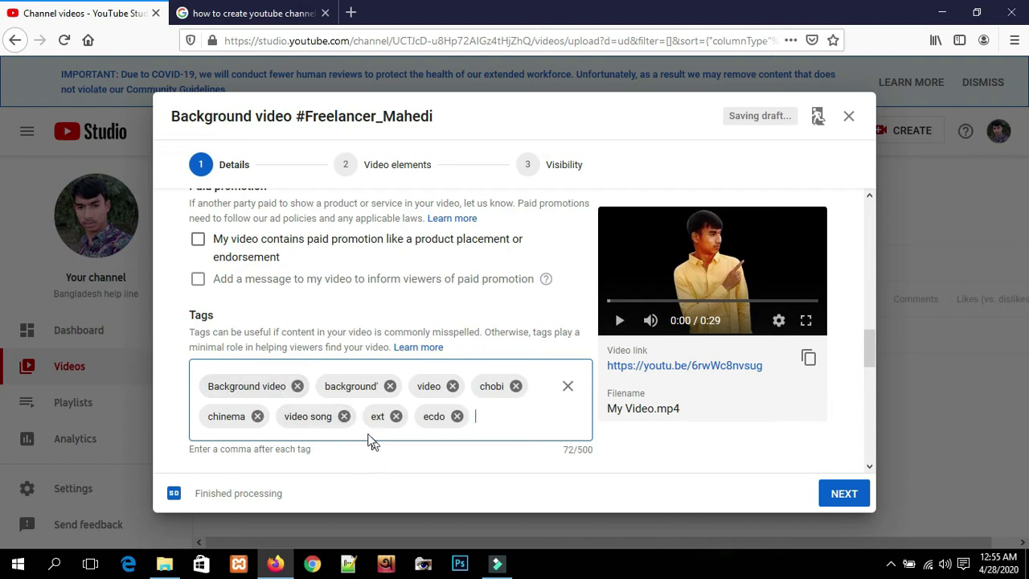
scroll(363, 426, "down", 2)
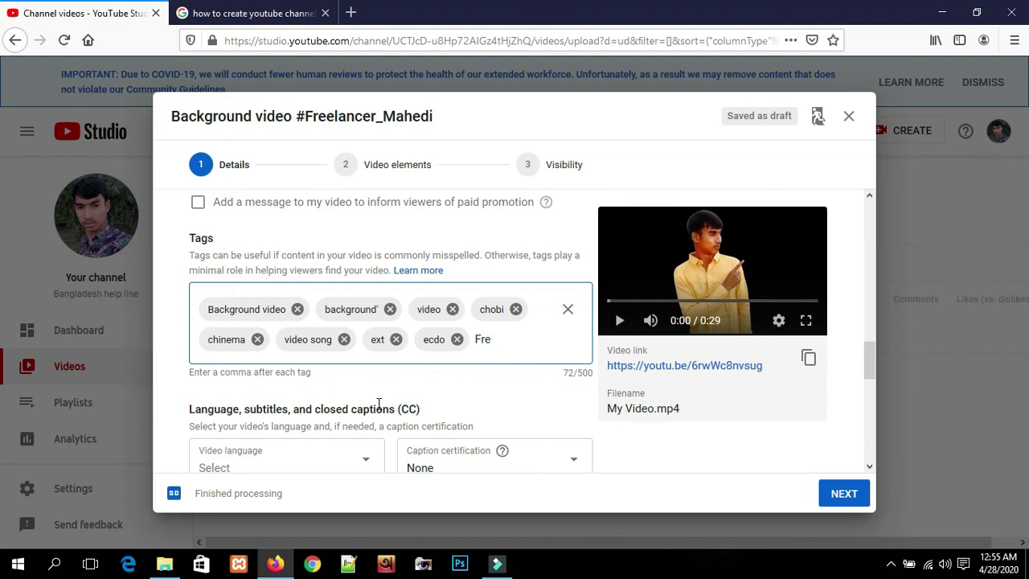
type("Mahedi,")
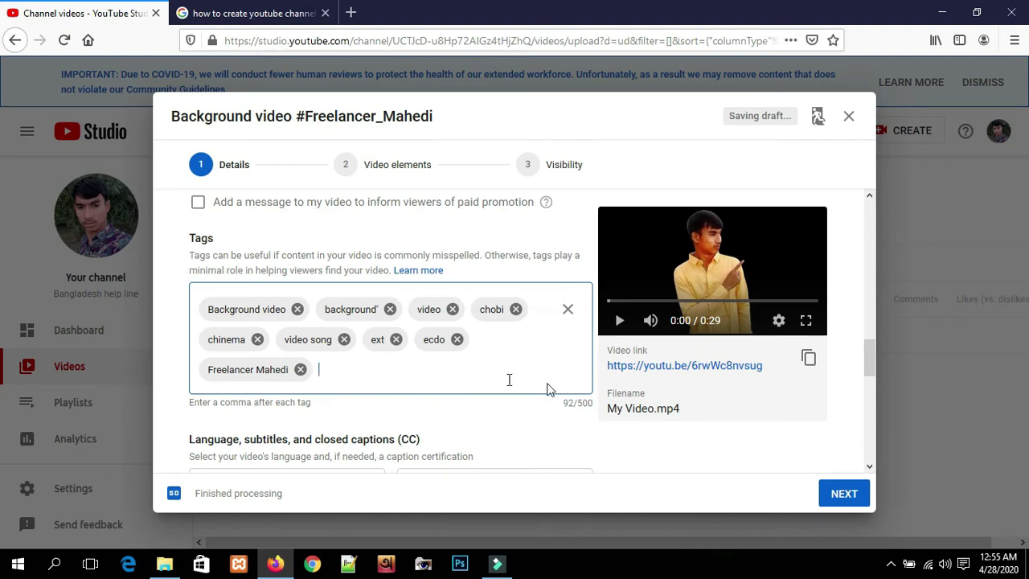
scroll(539, 387, "down", 2)
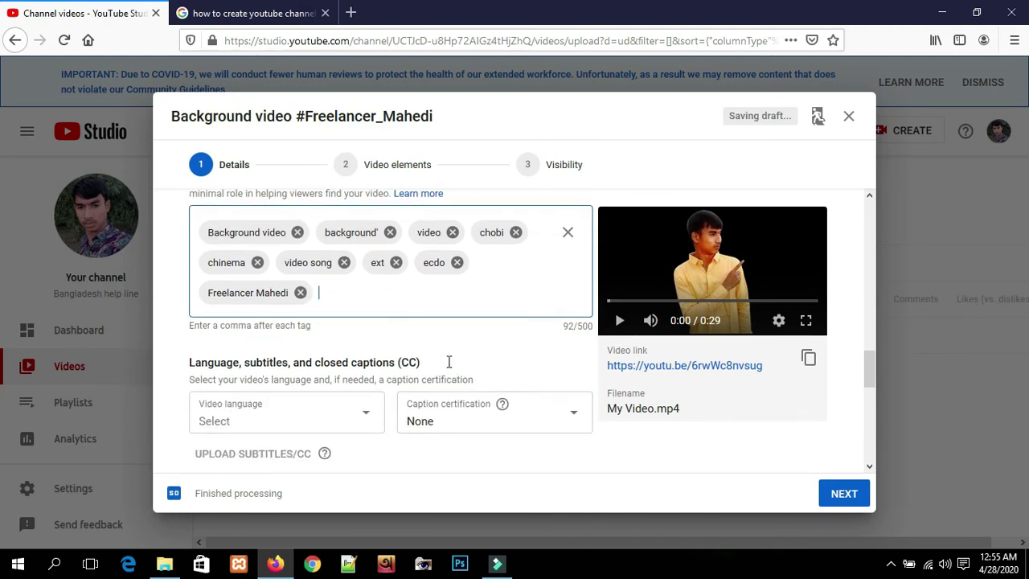
scroll(449, 362, "down", 2)
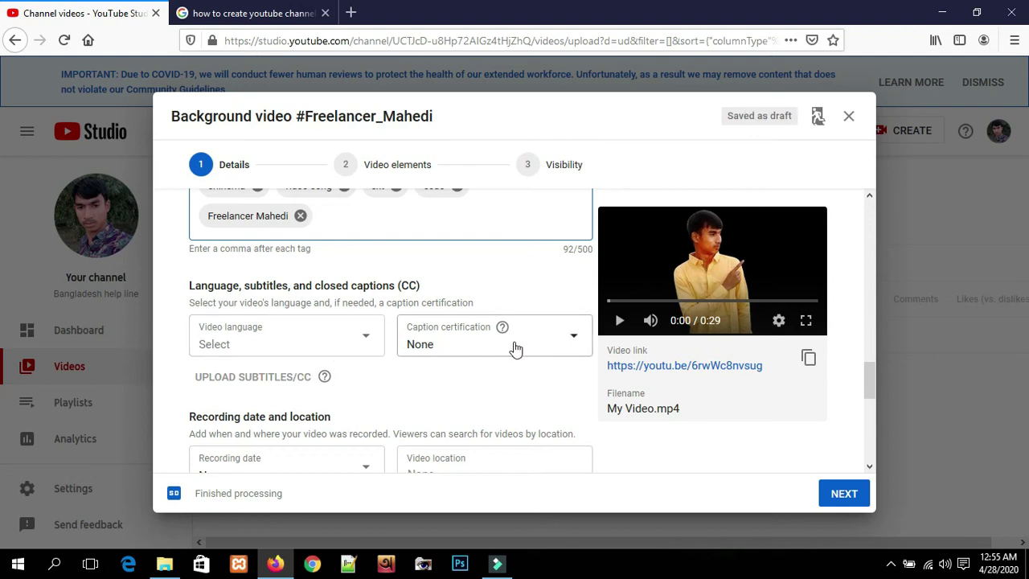
left_click(332, 342)
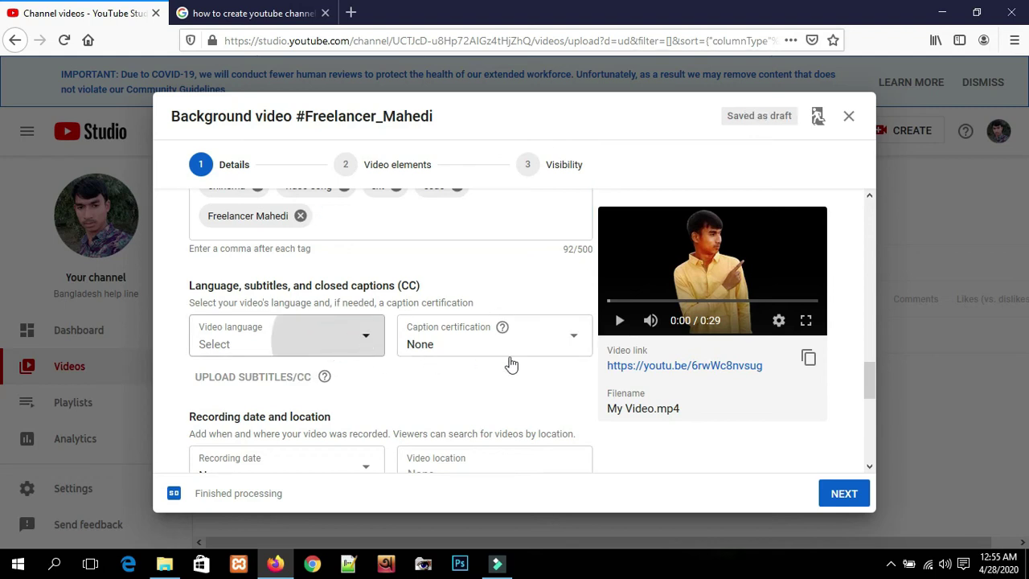
left_click(431, 380)
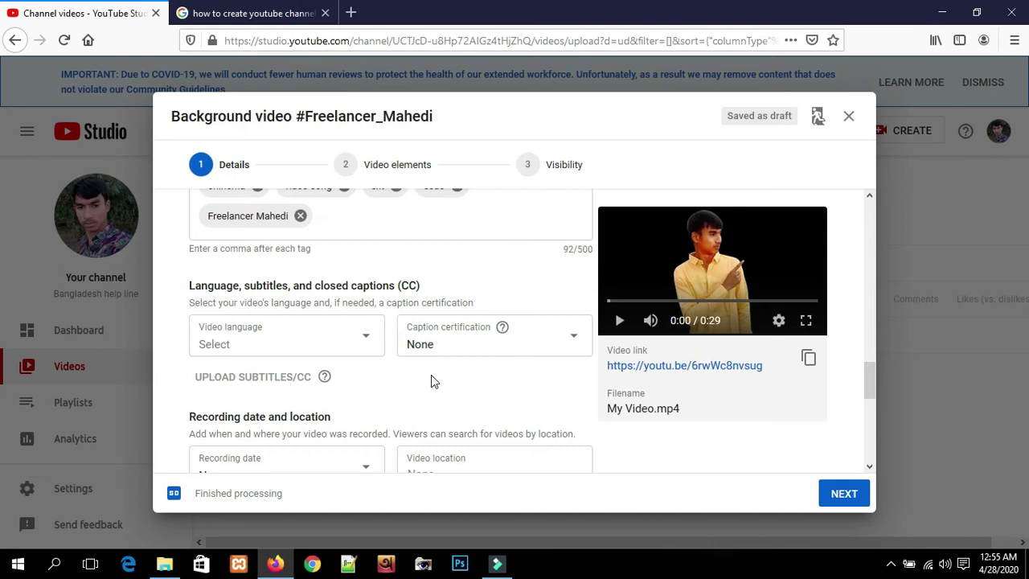
scroll(431, 380, "down", 3)
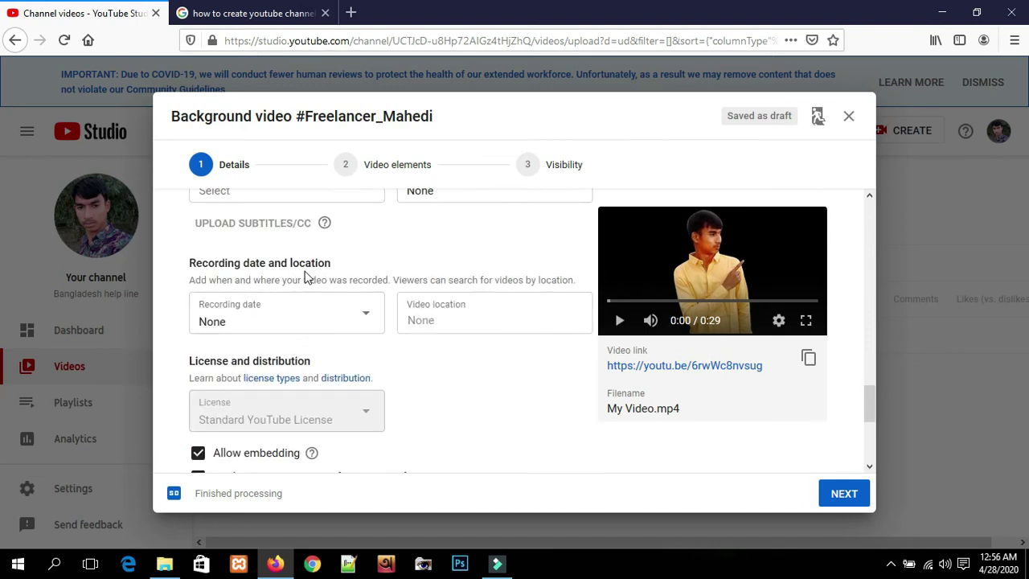
scroll(421, 364, "down", 3)
scroll(410, 338, "up", 3)
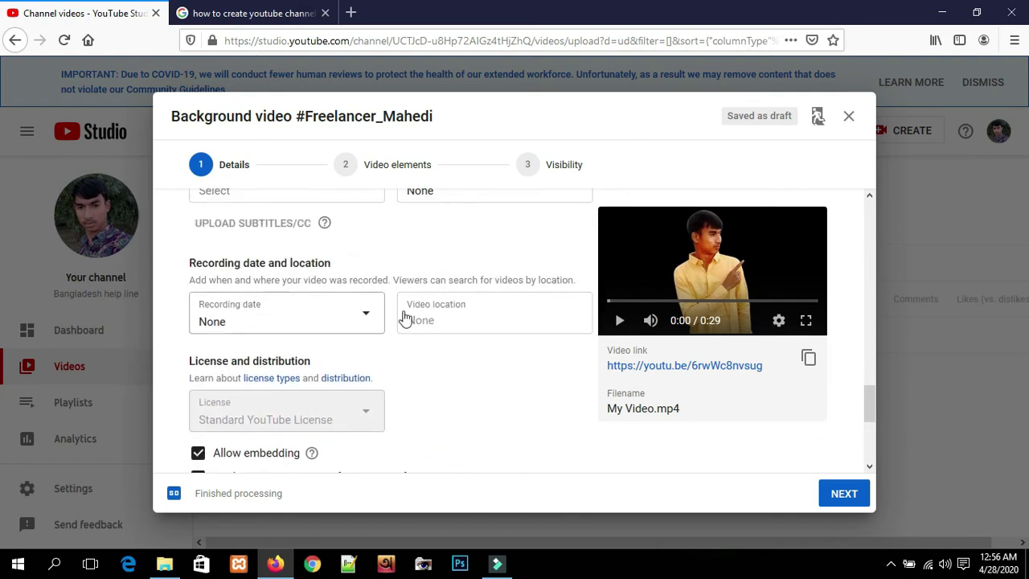
left_click(469, 320)
left_click(466, 390)
scroll(338, 370, "down", 2)
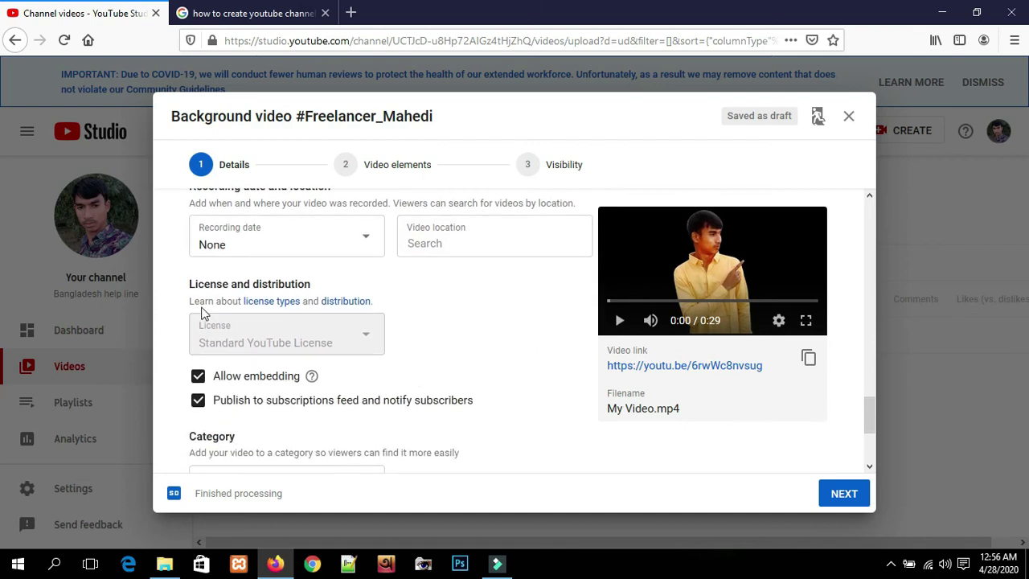
scroll(418, 342, "down", 2)
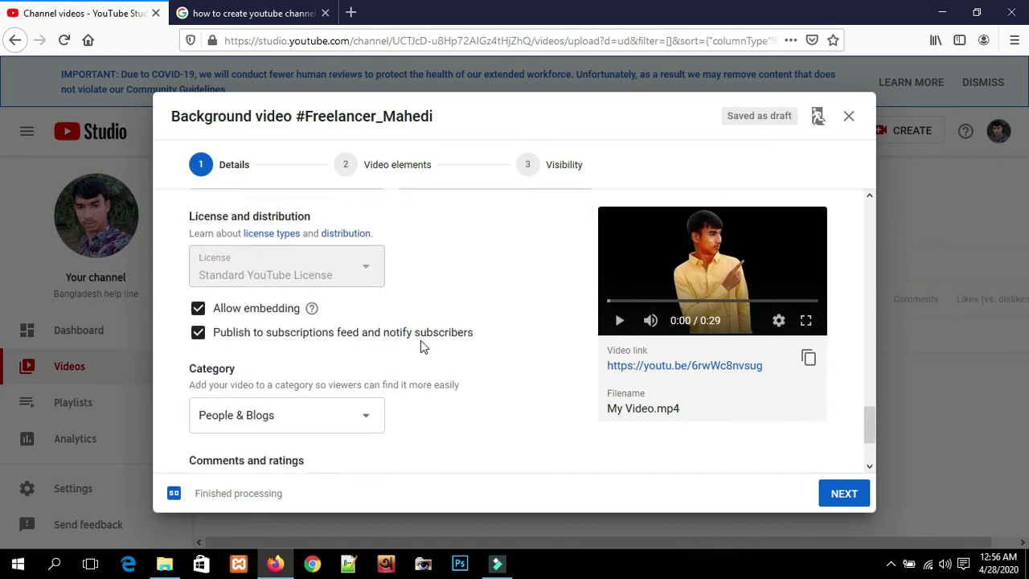
scroll(418, 339, "down", 1)
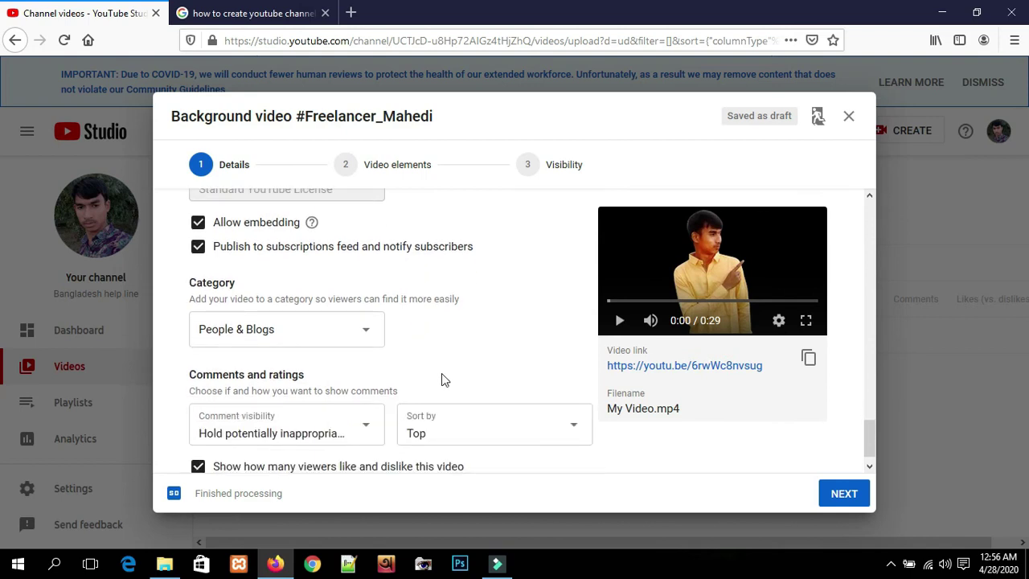
- Change the video's category from People & Blogs to Gaming
left_click(350, 336)
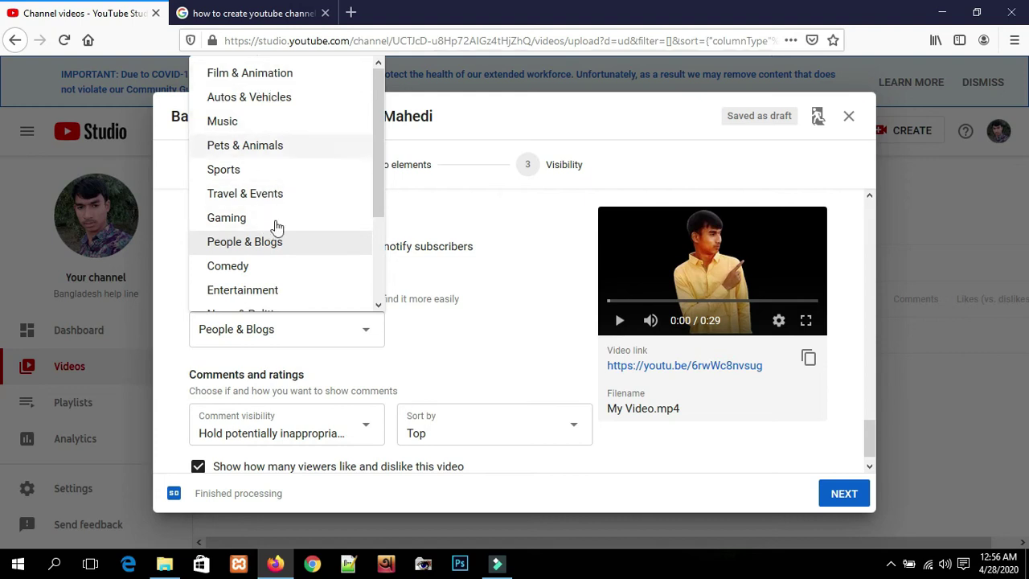
scroll(260, 278, "down", 3)
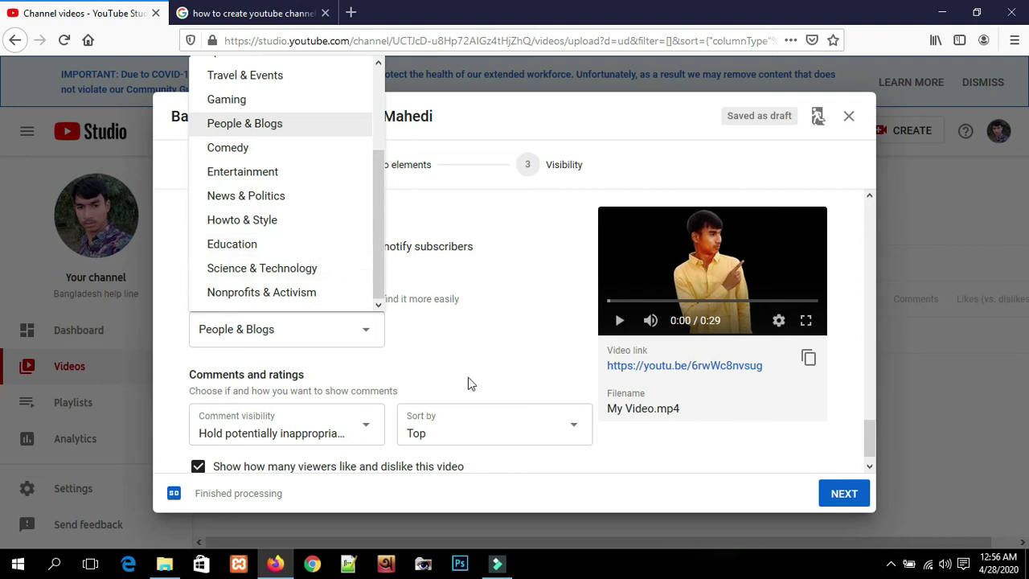
left_click(476, 347)
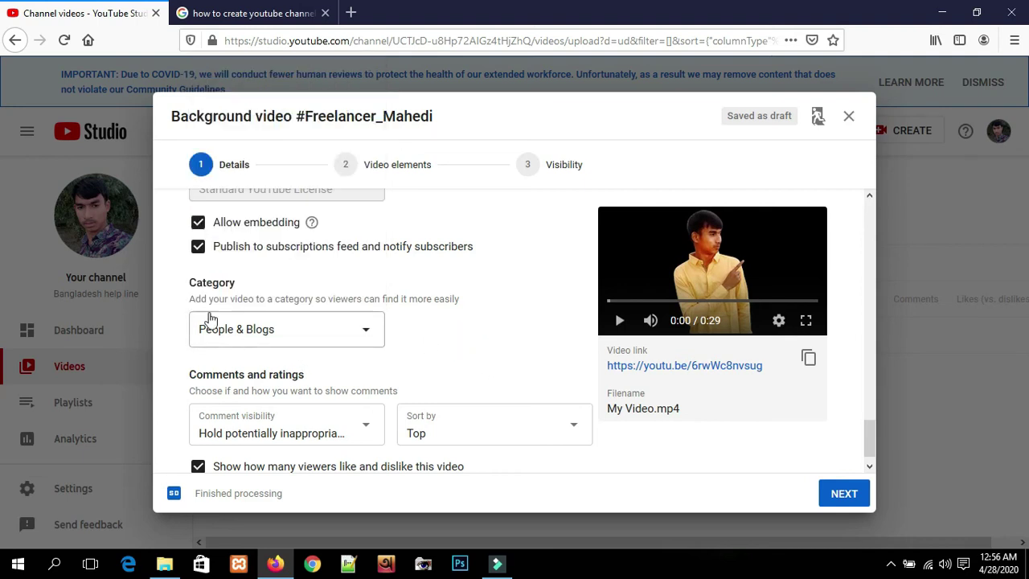
left_click(320, 342)
left_click(488, 338)
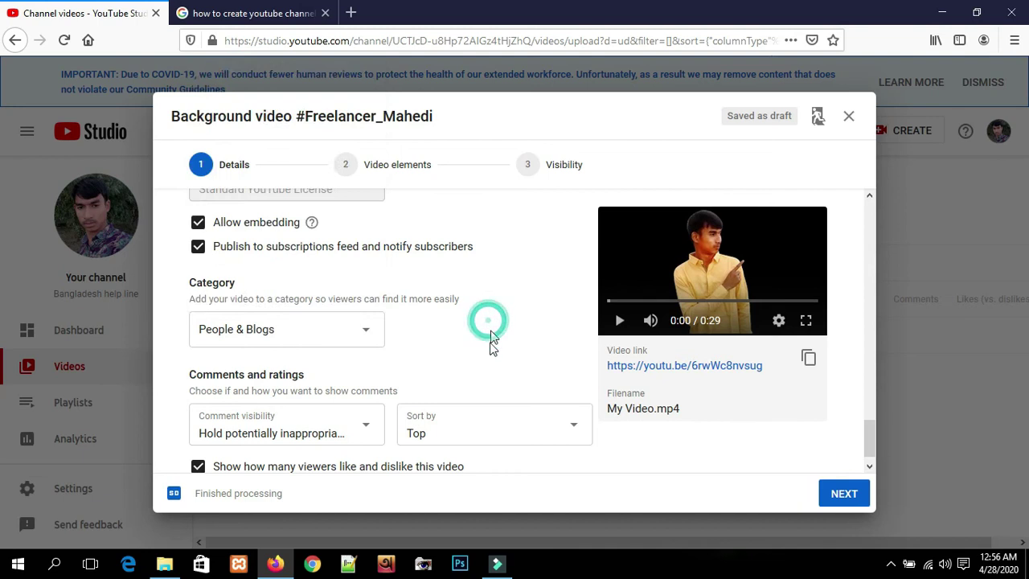
left_click(346, 329)
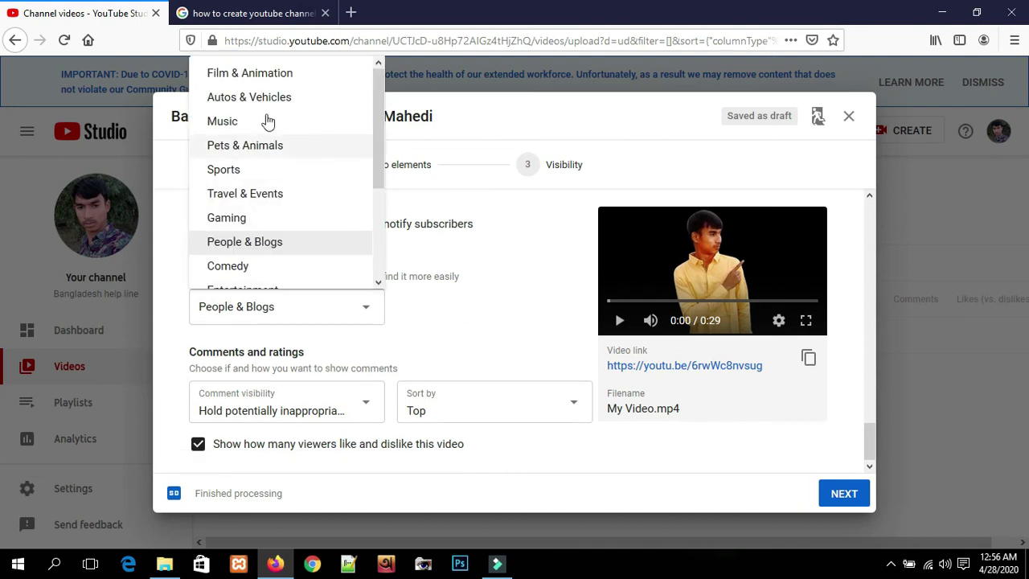
left_click(264, 224)
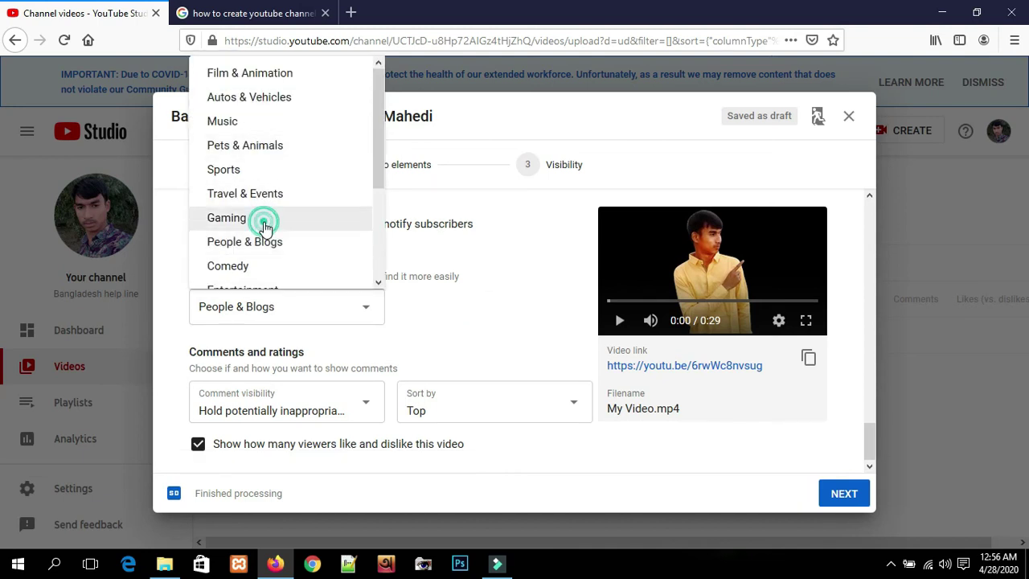
scroll(402, 354, "down", 1)
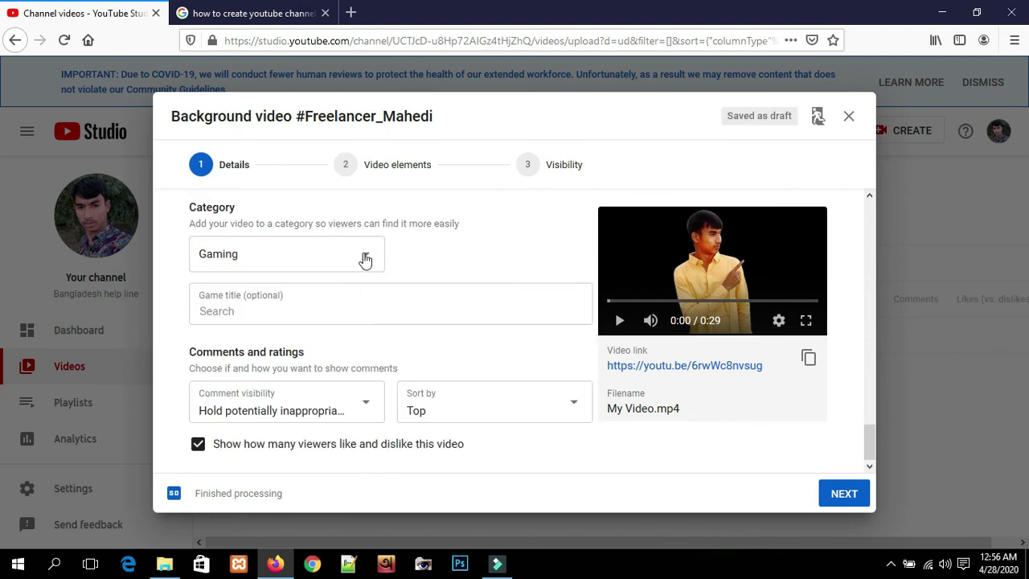
scroll(391, 378, "up", 4)
scroll(388, 380, "up", 6)
scroll(391, 379, "down", 9)
- Advance past Details and Video elements to the Visibility step
left_click(840, 492)
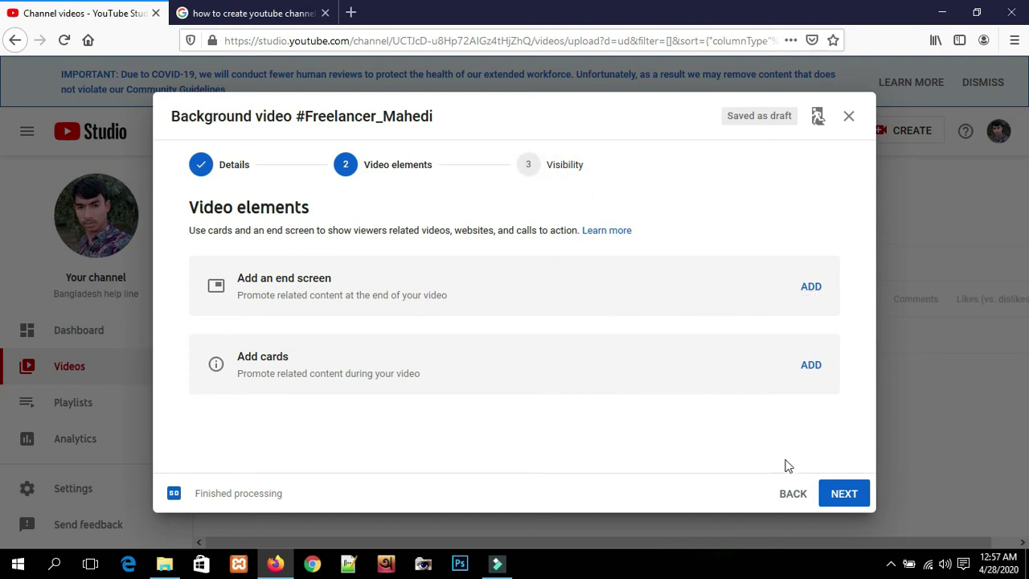
left_click(843, 493)
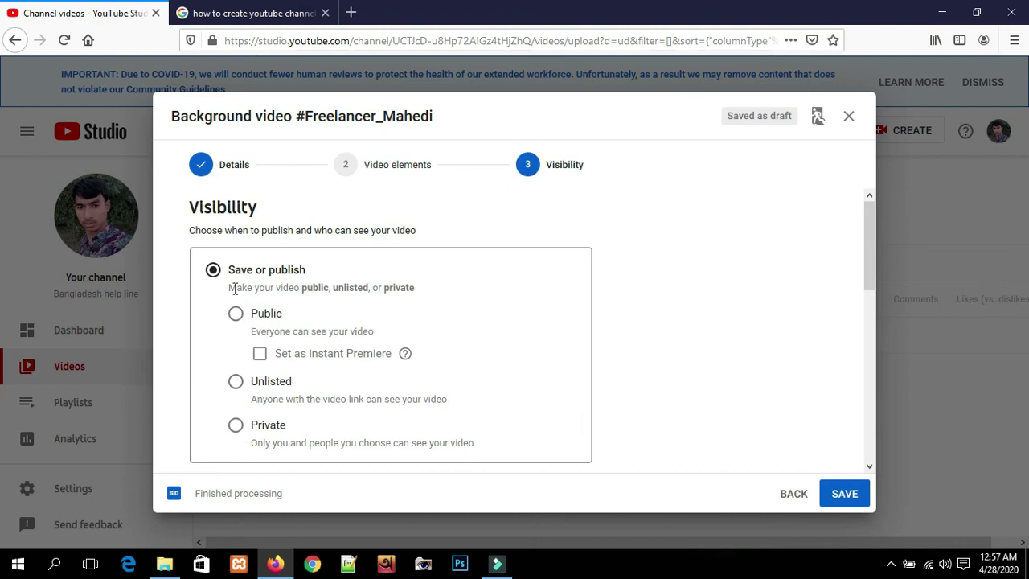
- Choose Public as the video's visibility
scroll(330, 355, "down", 4)
scroll(282, 313, "up", 4)
left_click(235, 315)
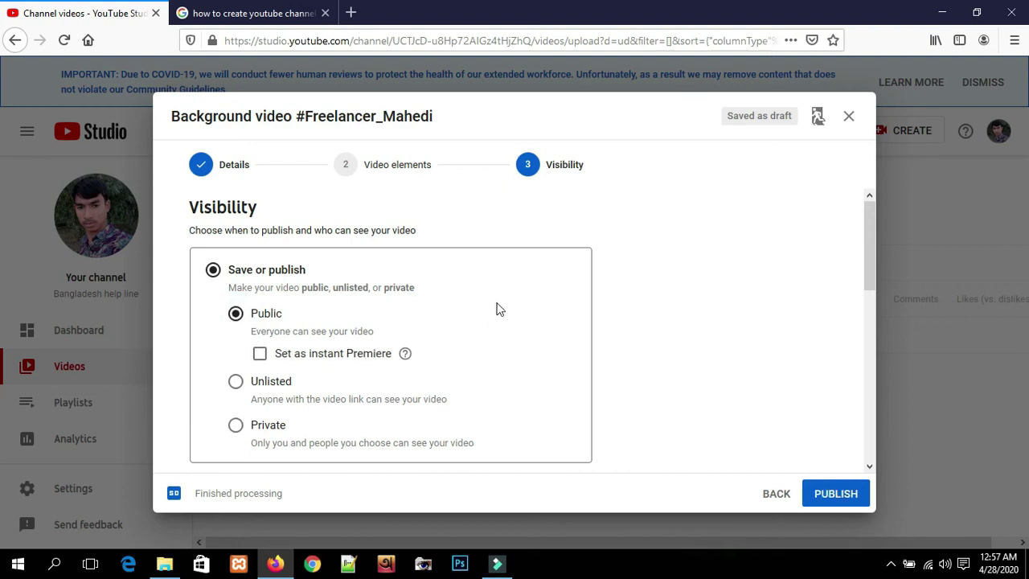
scroll(521, 341, "down", 1)
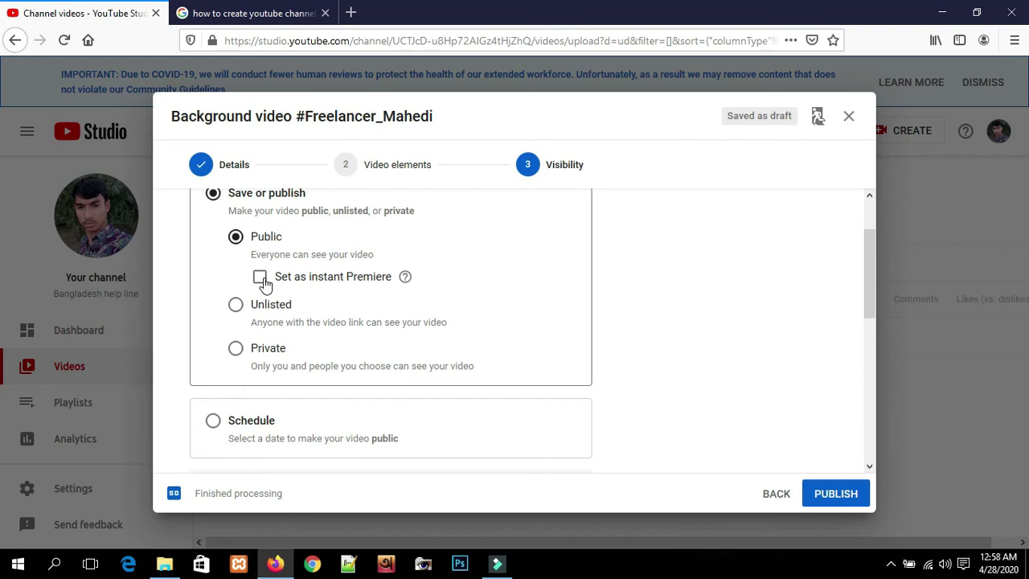
- Leave instant Premiere unticked and keep Save or publish set to Public
left_click(262, 281)
left_click(260, 279)
left_click(259, 279)
left_click(260, 280)
left_click(260, 279)
left_click(260, 280)
left_click(237, 236)
scroll(427, 276, "down", 2)
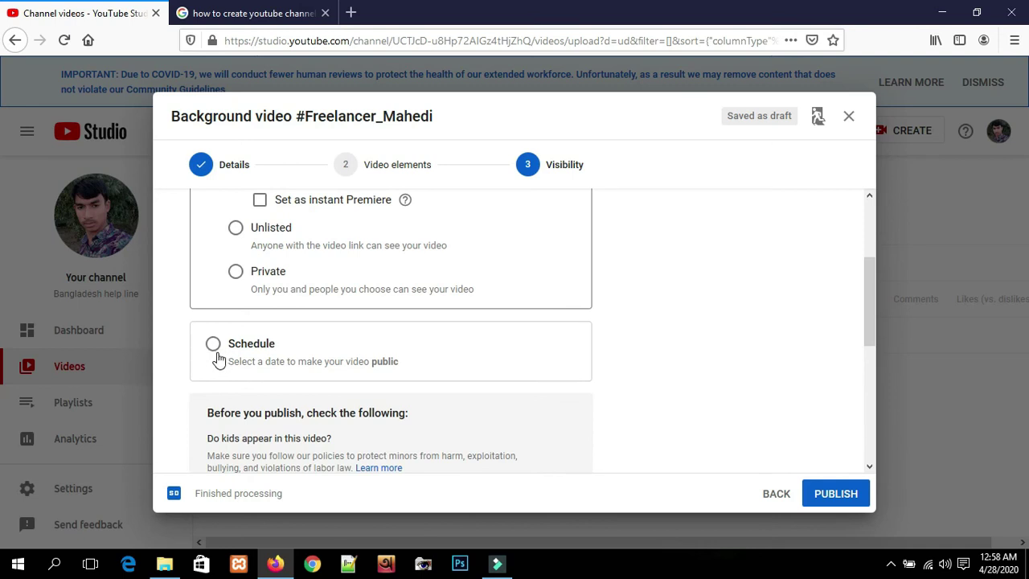
scroll(216, 353, "up", 3)
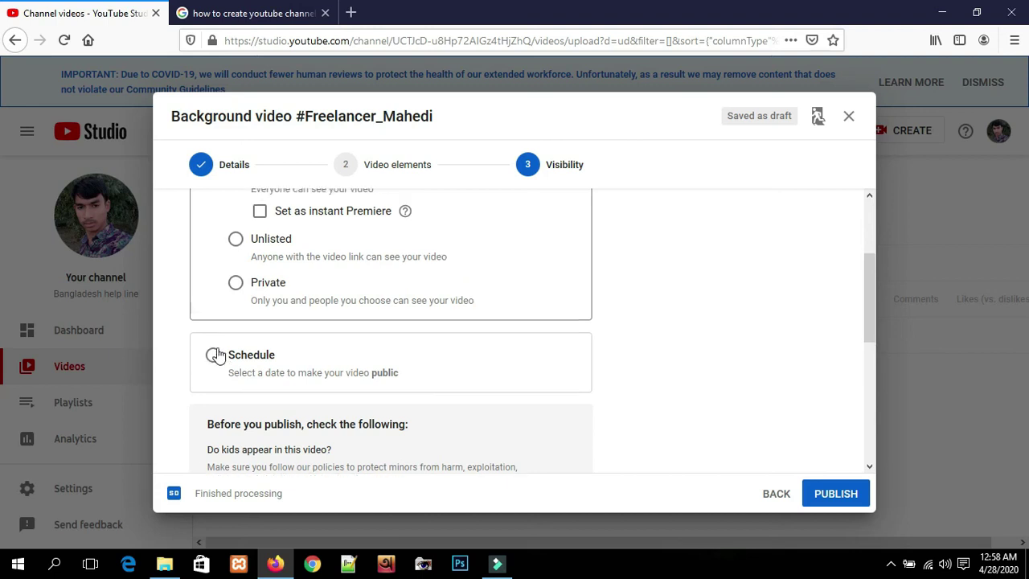
scroll(274, 330, "up", 1)
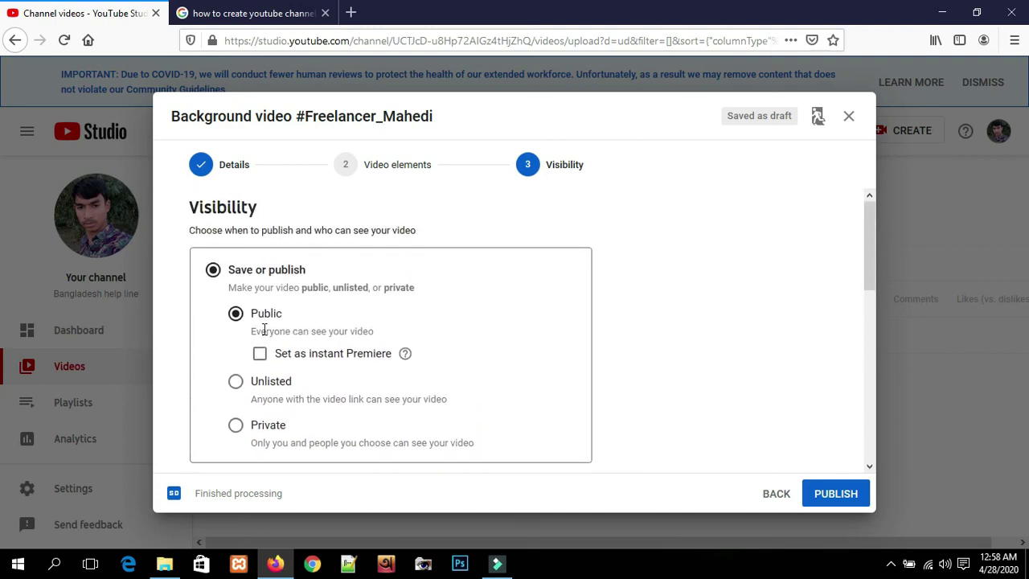
left_click(212, 271)
scroll(281, 281, "down", 2)
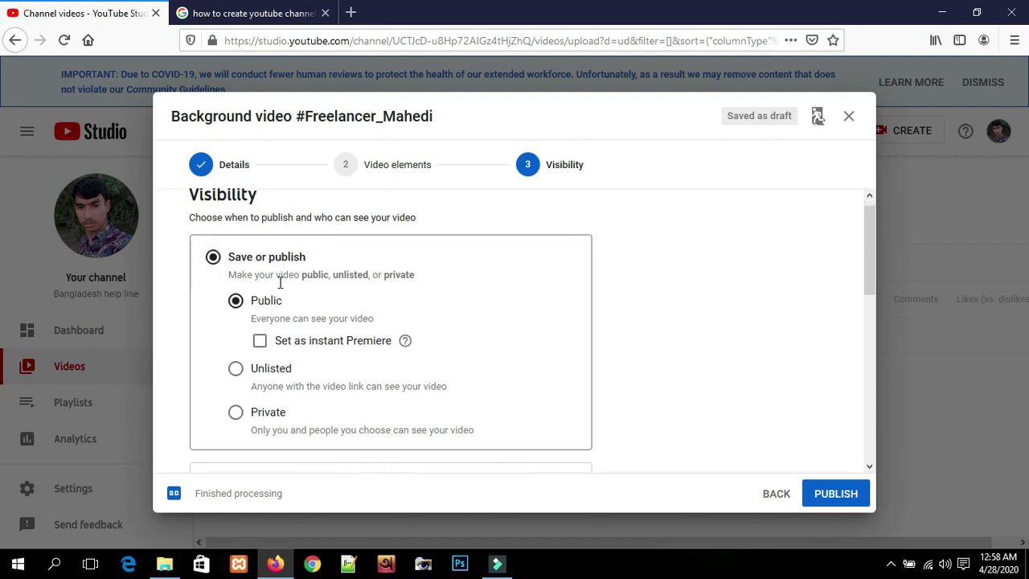
- Switch the video to Schedule, keeping the Apr 29, 2020 publish date
left_click(213, 343)
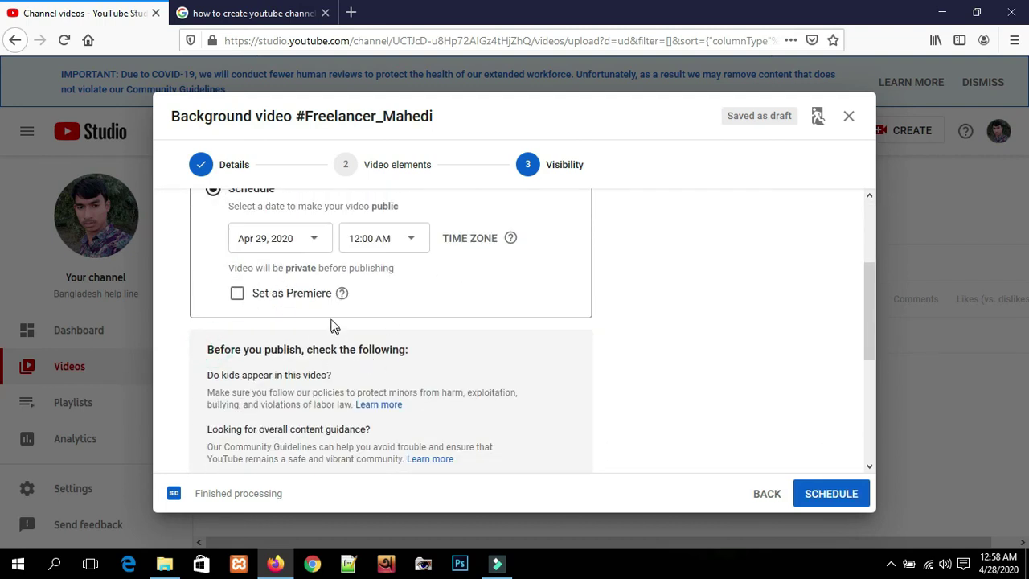
scroll(334, 326, "up", 1)
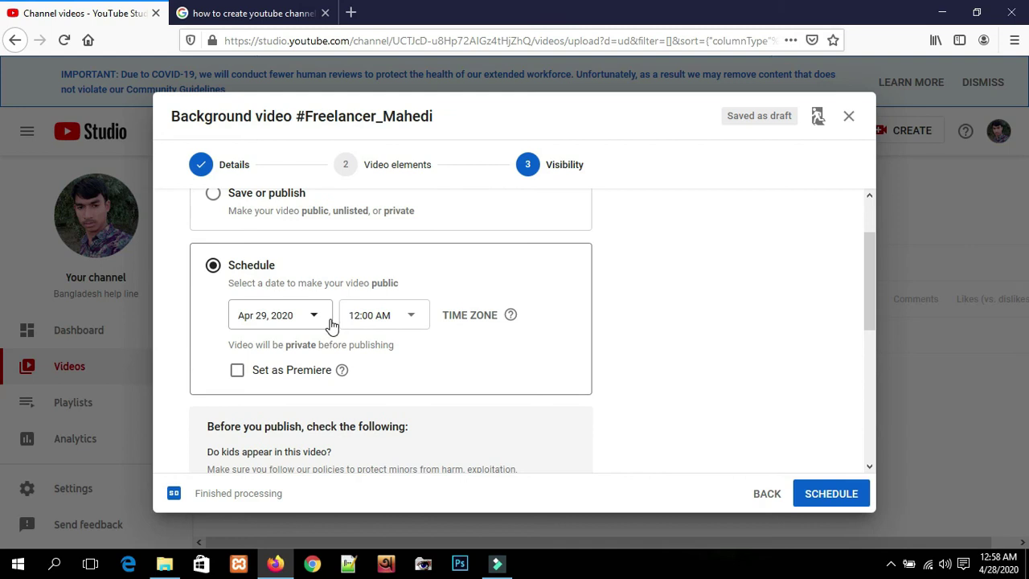
left_click(283, 319)
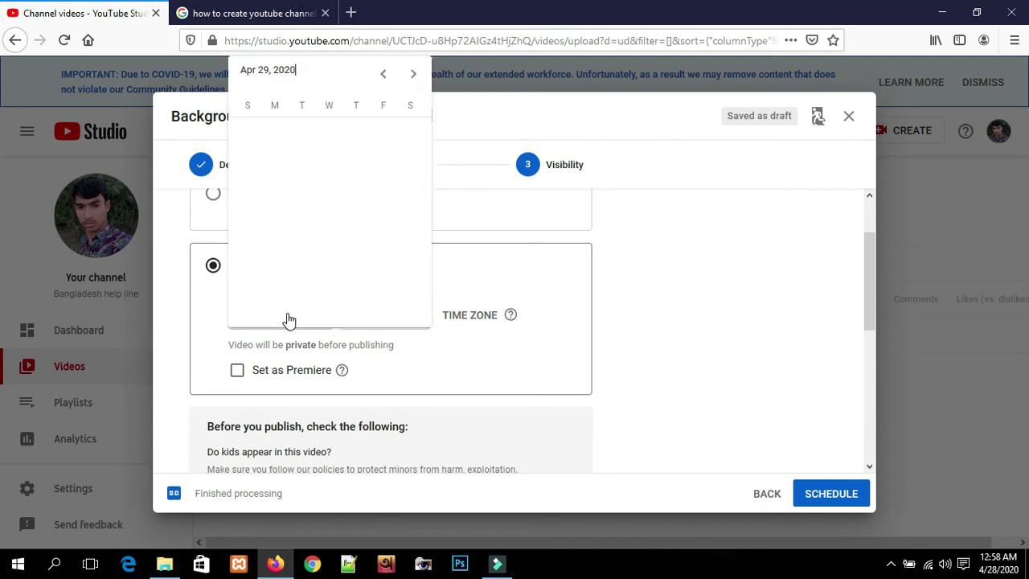
left_click(544, 343)
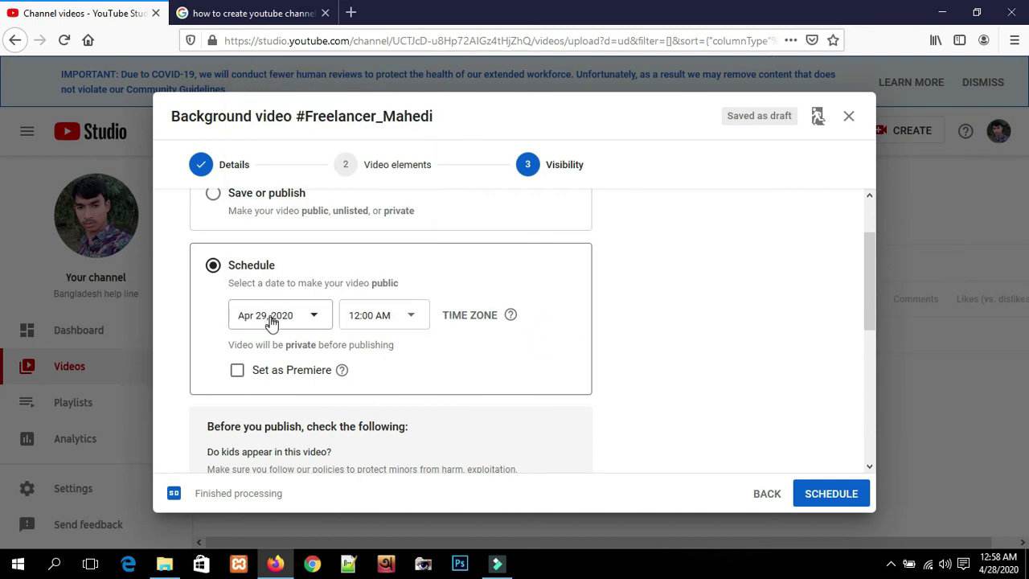
left_click(393, 321)
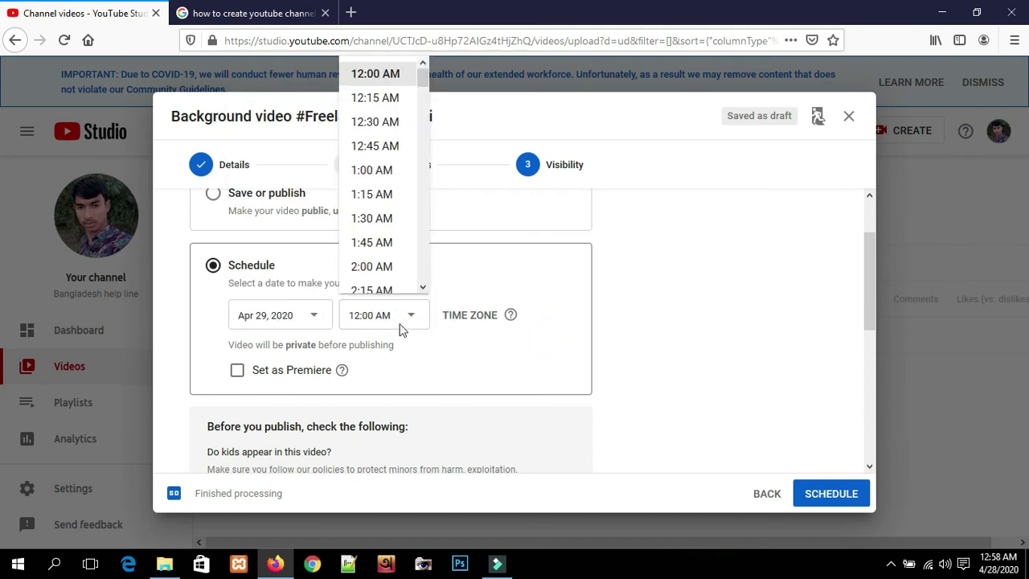
left_click(363, 170)
left_click(384, 315)
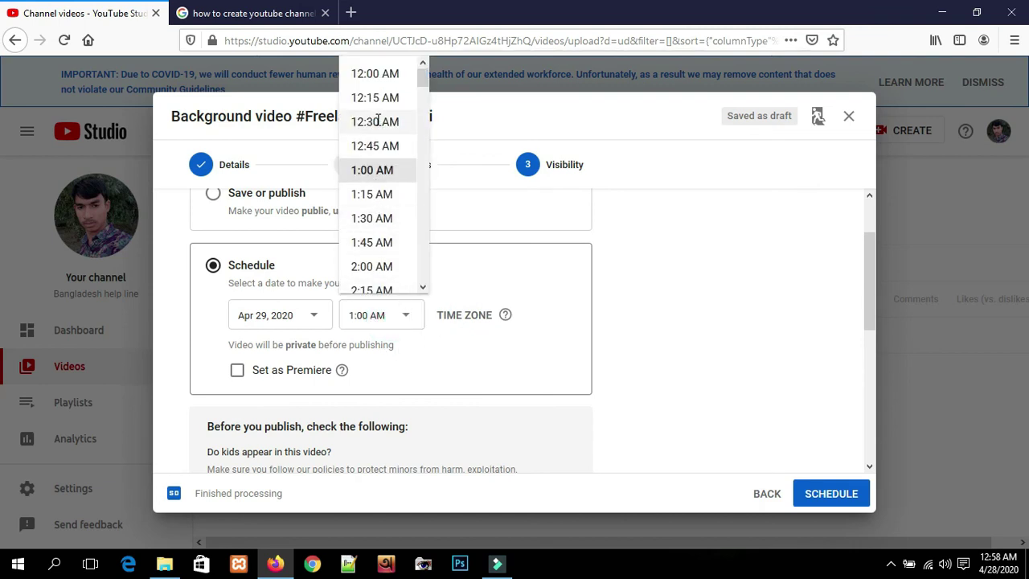
left_click(529, 343)
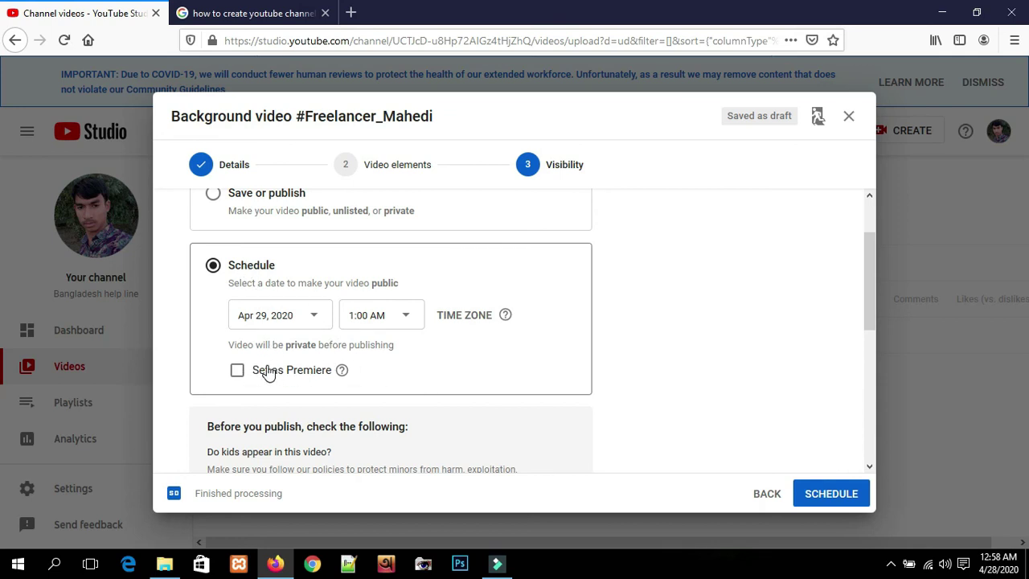
- Set the scheduled publish time to 8:00 AM
left_click(367, 320)
scroll(366, 233, "down", 6)
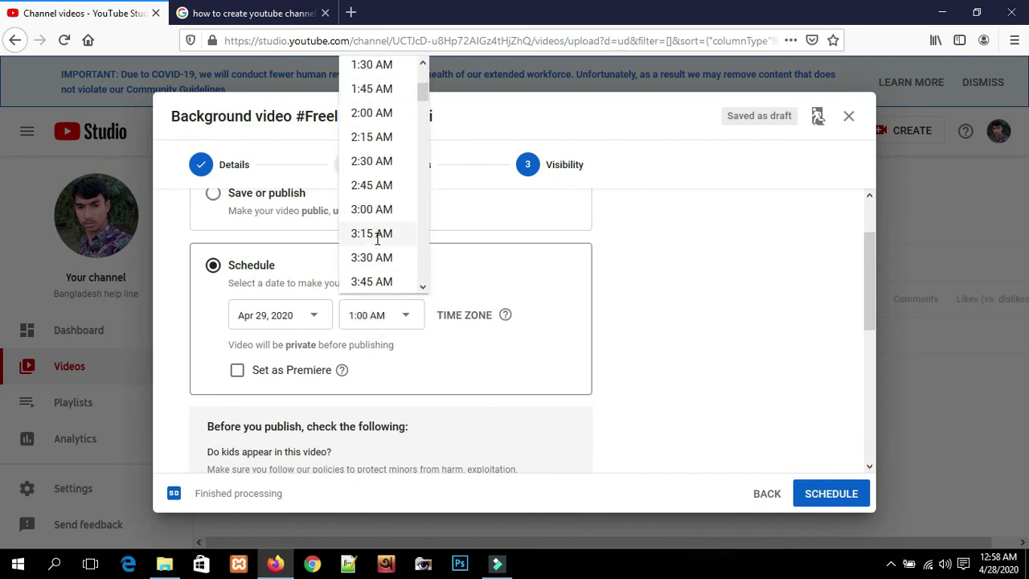
scroll(376, 251, "down", 2)
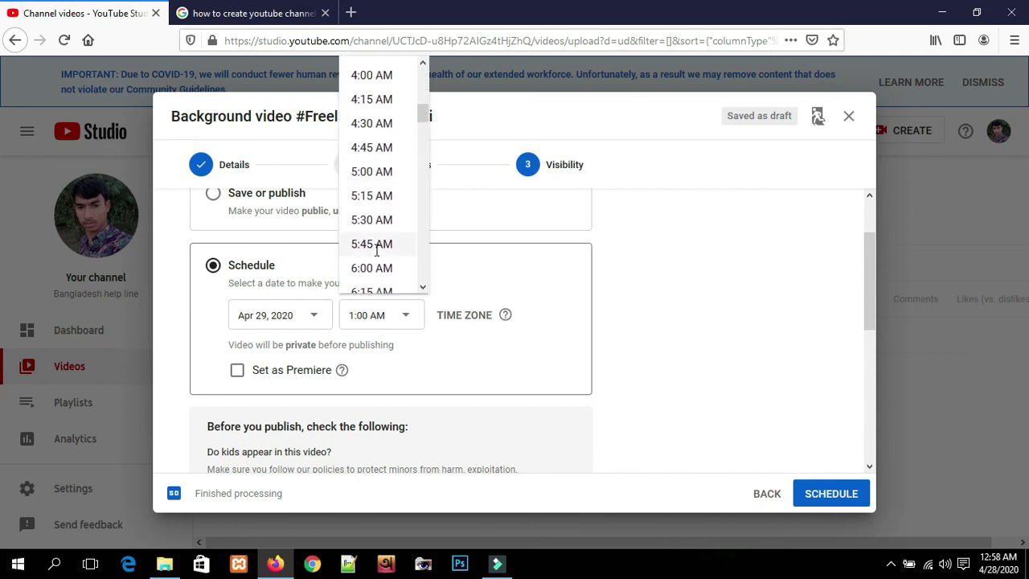
scroll(373, 244, "down", 1)
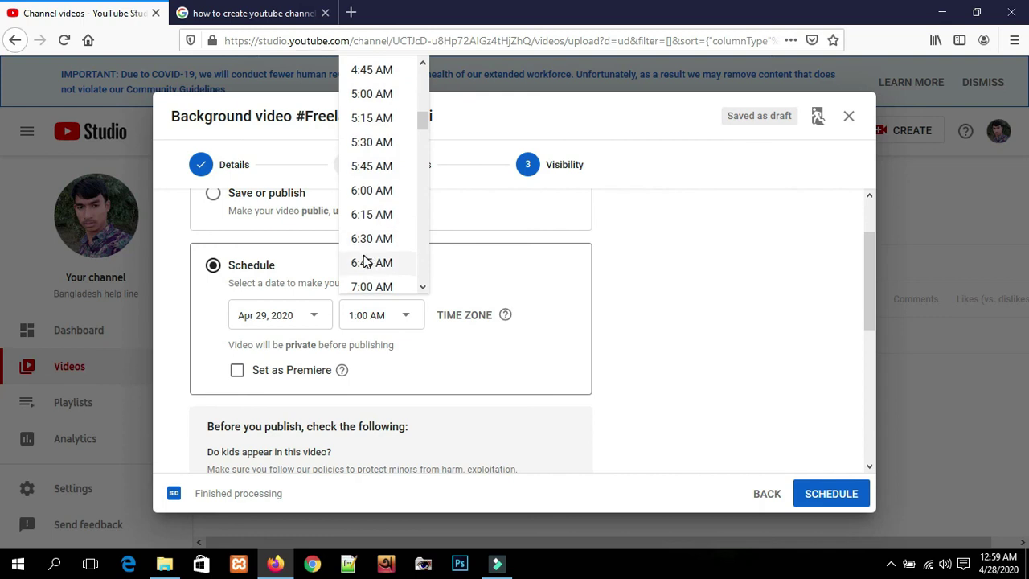
scroll(372, 257, "down", 2)
scroll(371, 241, "down", 1)
scroll(366, 258, "down", 3)
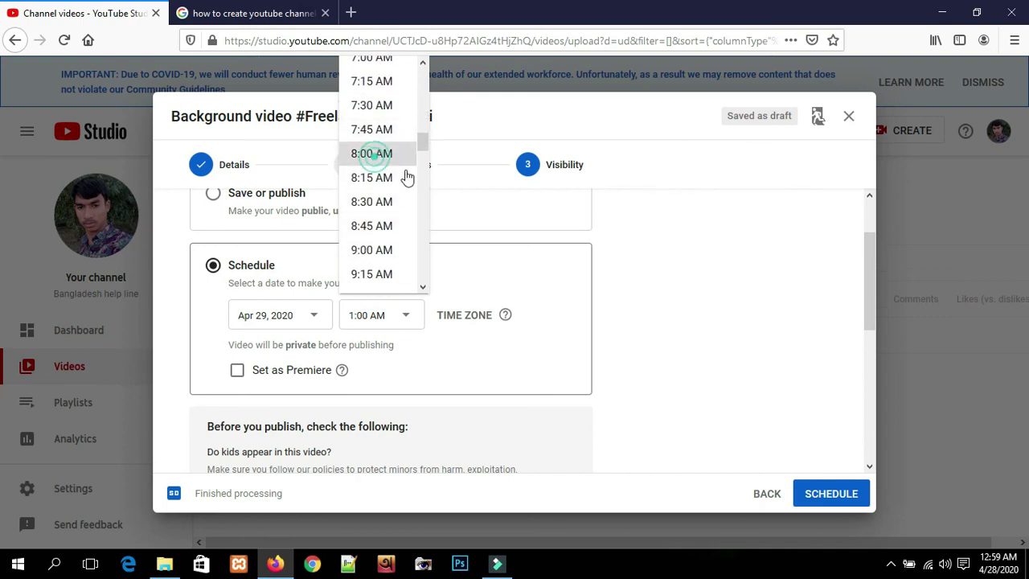
left_click(377, 153)
scroll(388, 365, "up", 2)
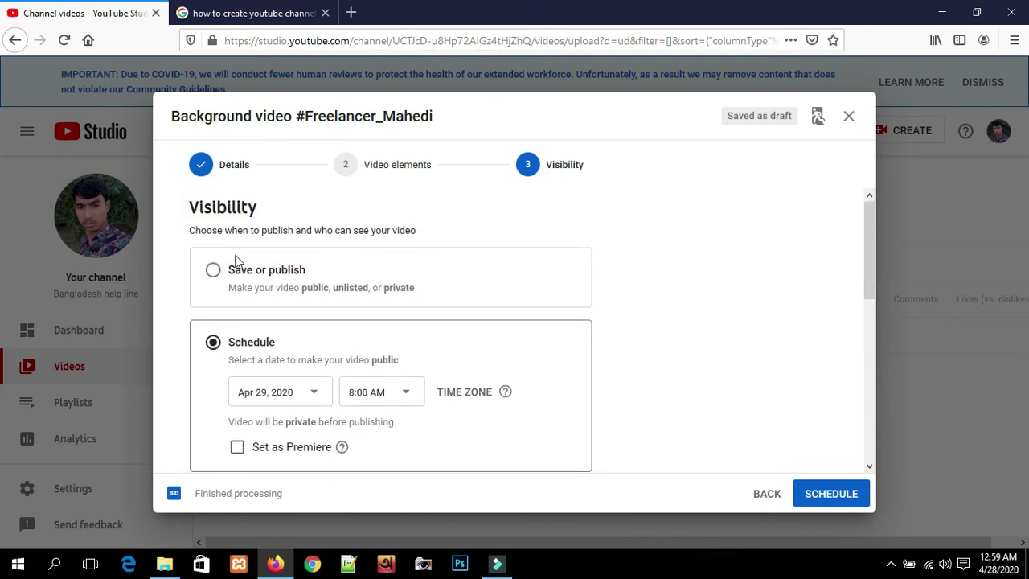
- Switch back to Save or publish as Public and publish the video
left_click(214, 271)
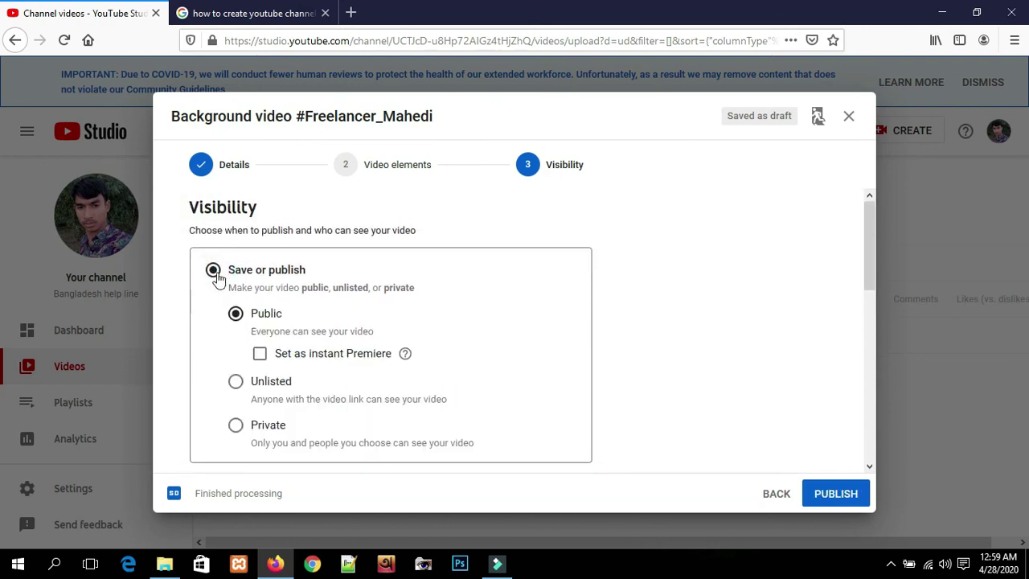
scroll(730, 296, "down", 2)
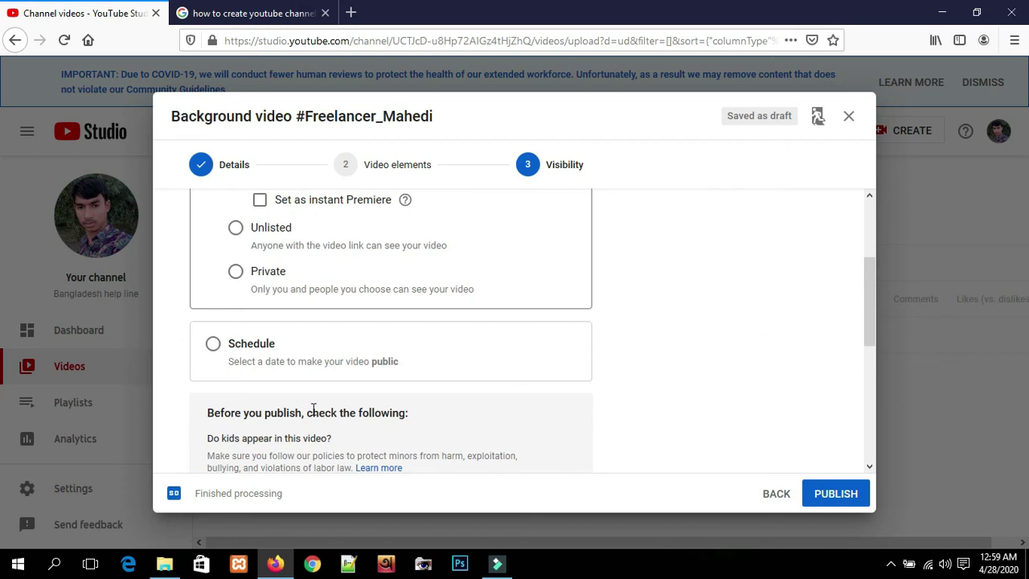
scroll(639, 339, "down", 3)
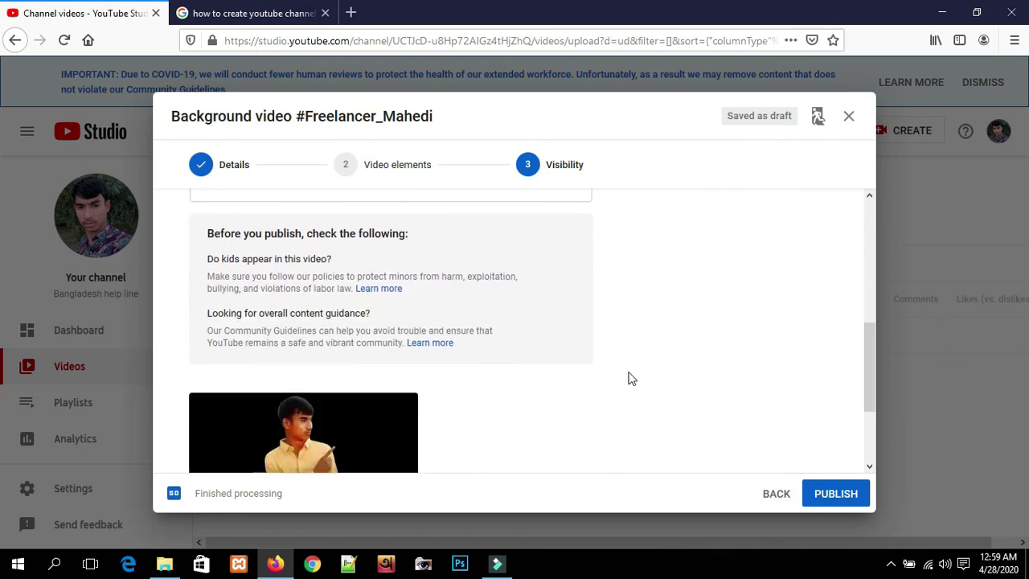
left_click(836, 494)
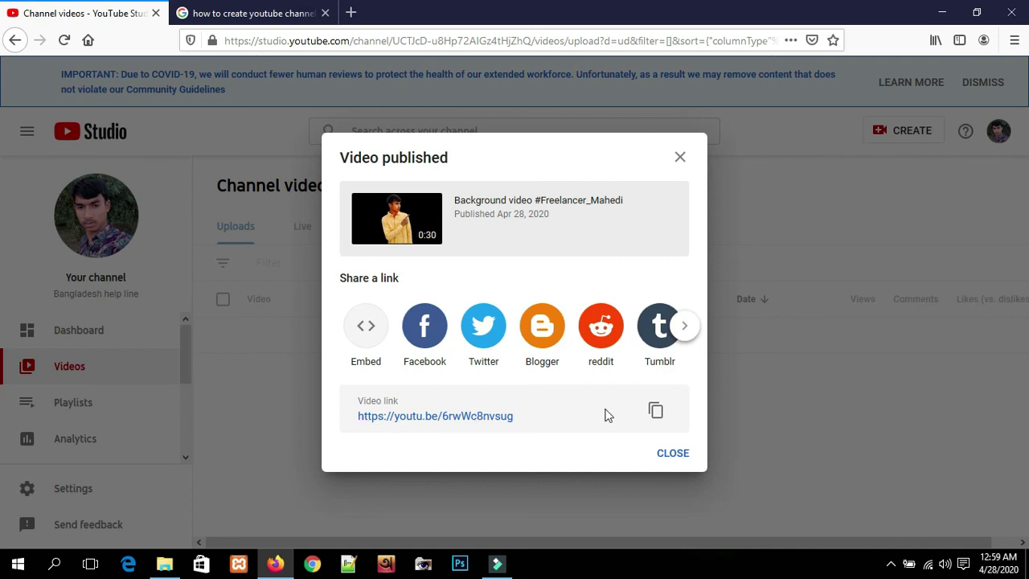
- Copy the video's youtu.be share link to the clipboard
left_click(656, 412)
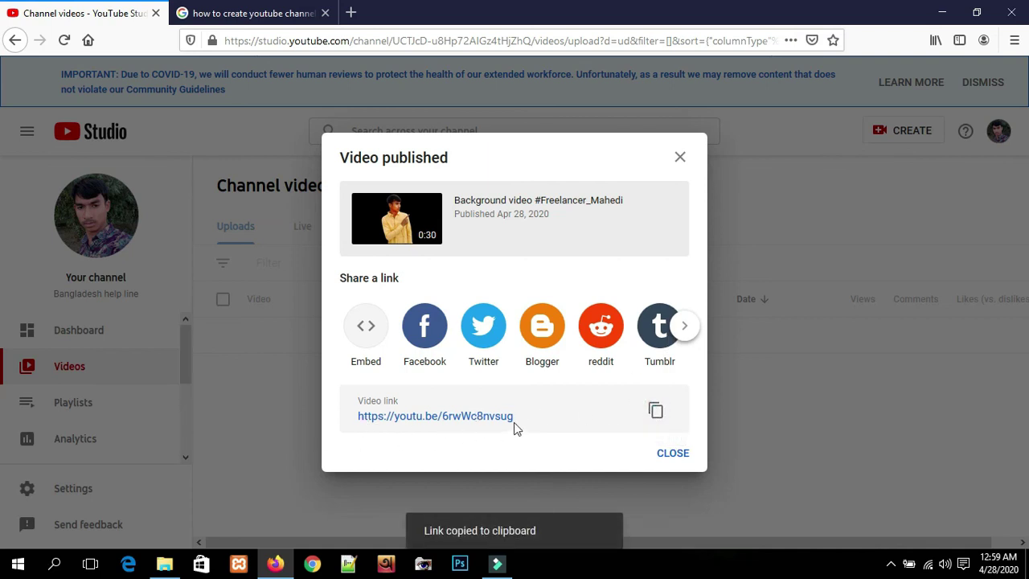
left_click_drag(471, 424, 375, 427)
left_click(656, 411)
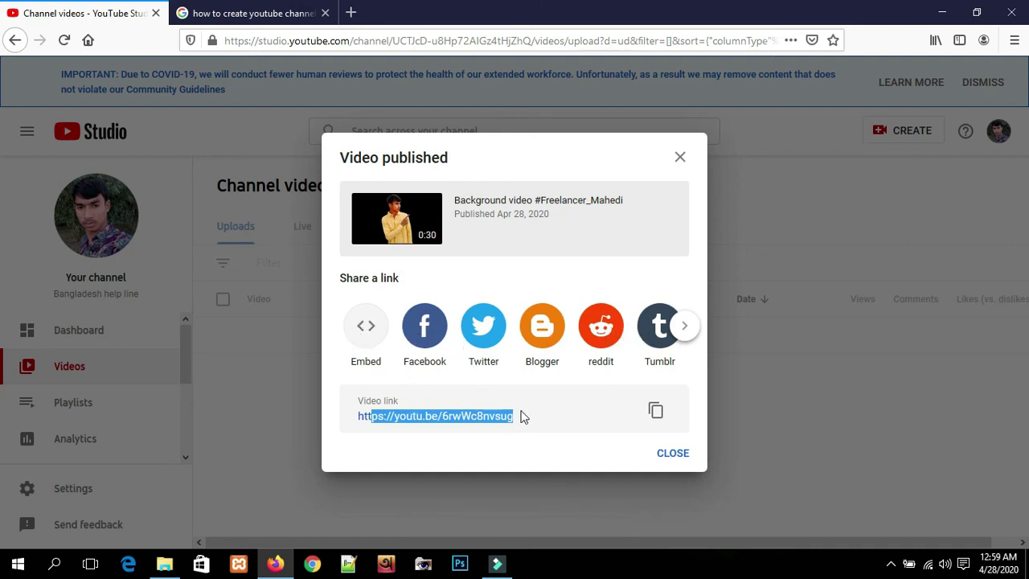
left_click(568, 426)
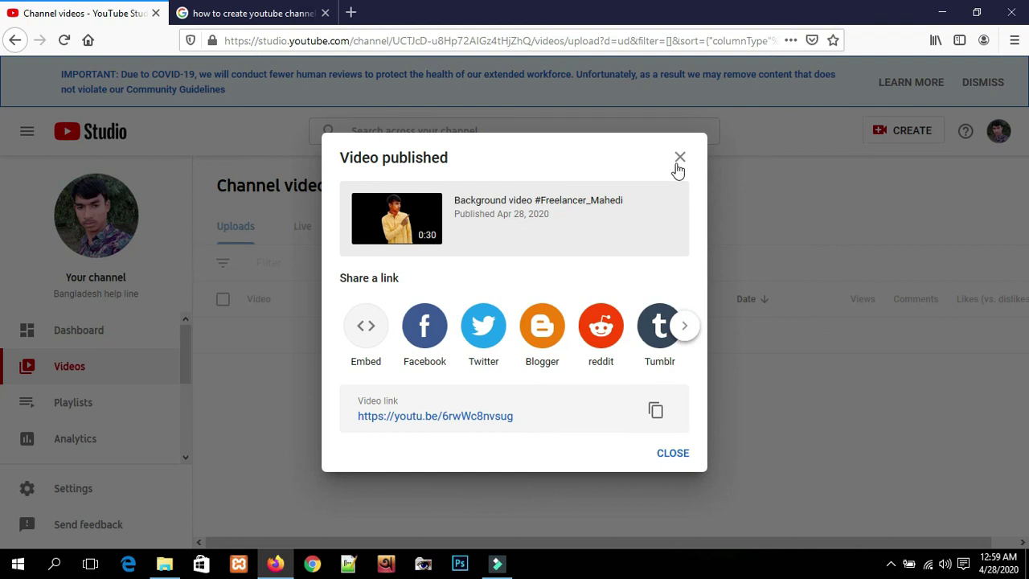
- Close the Video published confirmation to return to Channel videos
left_click(675, 454)
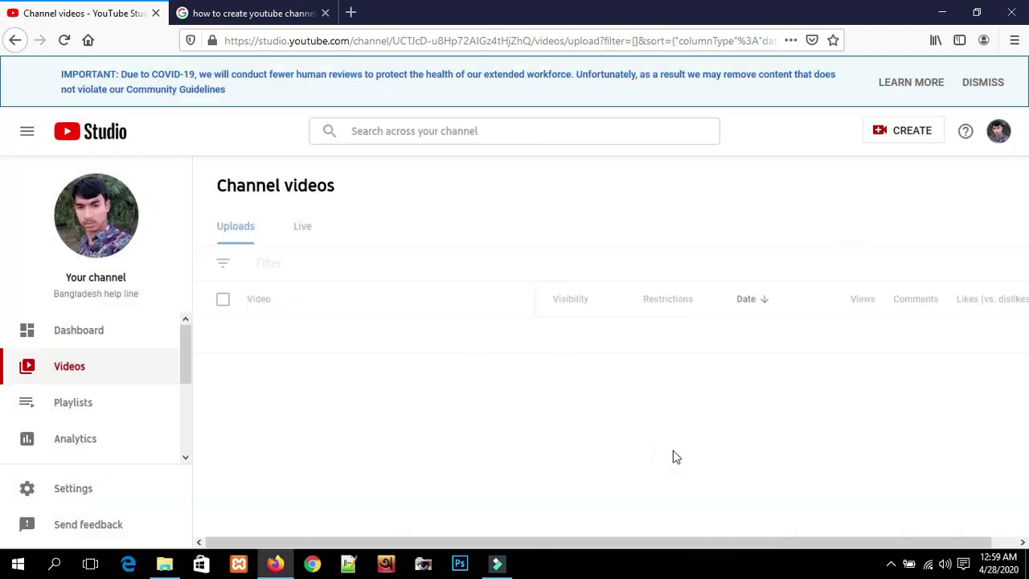